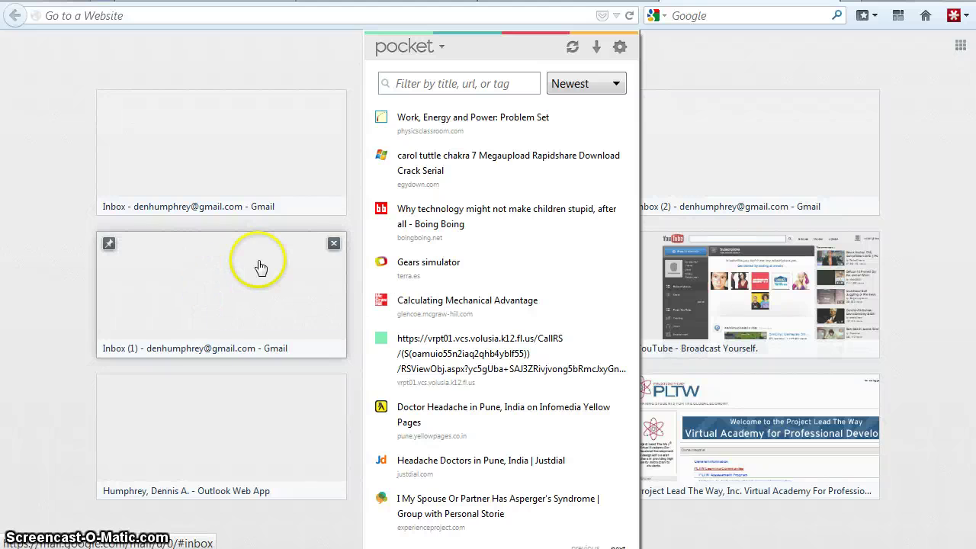
Load live.com in Firefox and start a new account via 'Sign up now', beginning with the first name
click(115, 16)
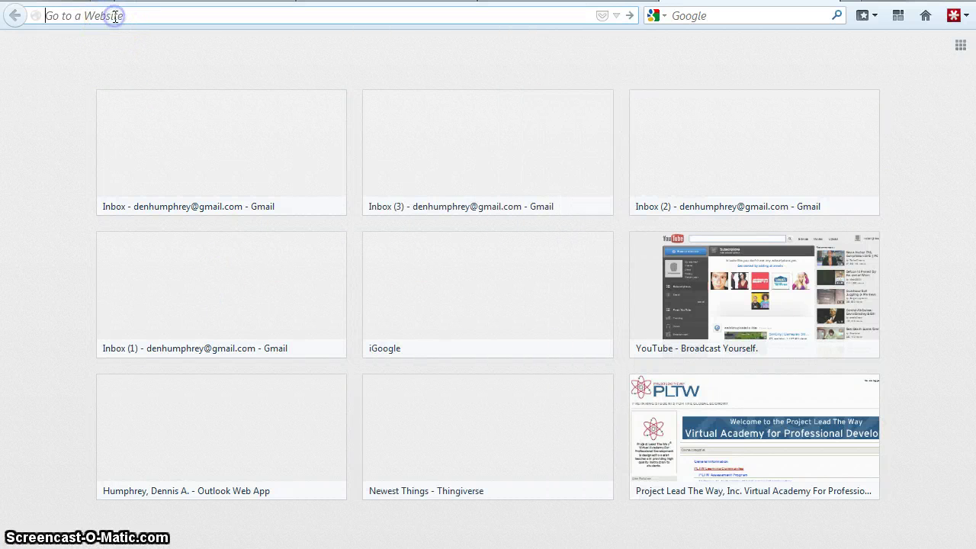
text(live)
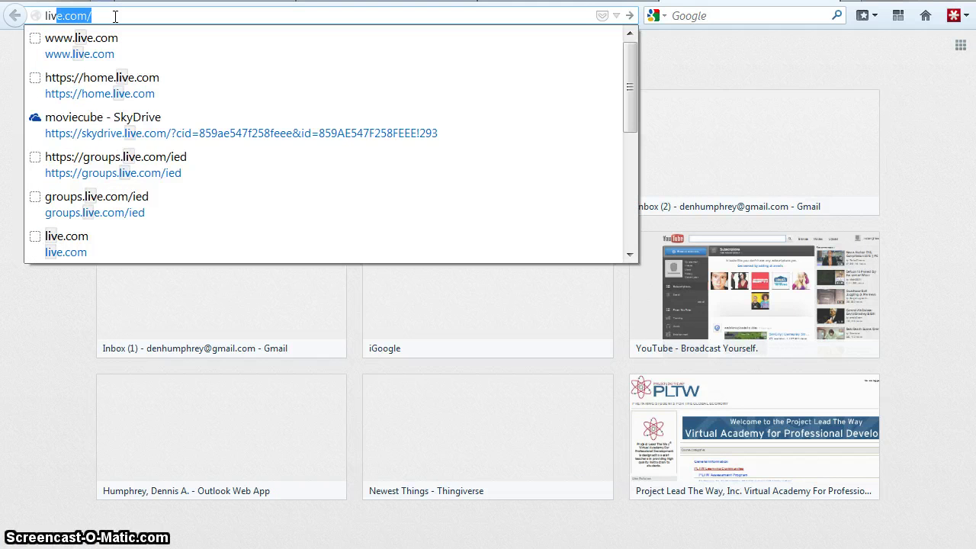
text(.com)
key(Return)
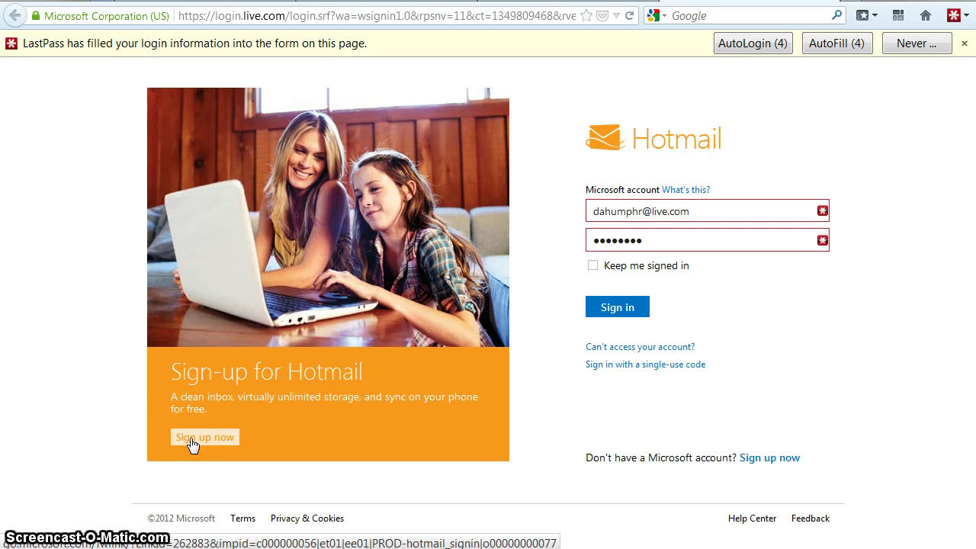
click(192, 441)
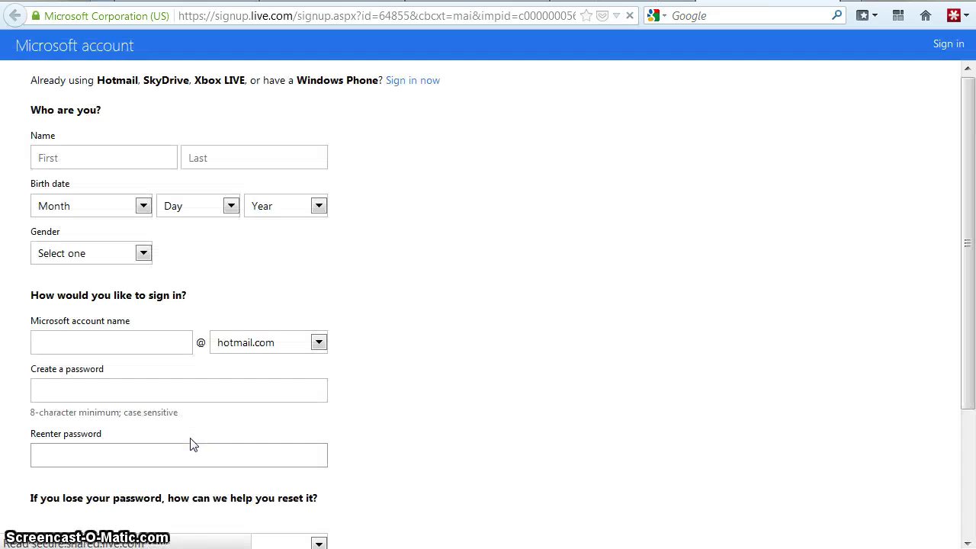
click(109, 165)
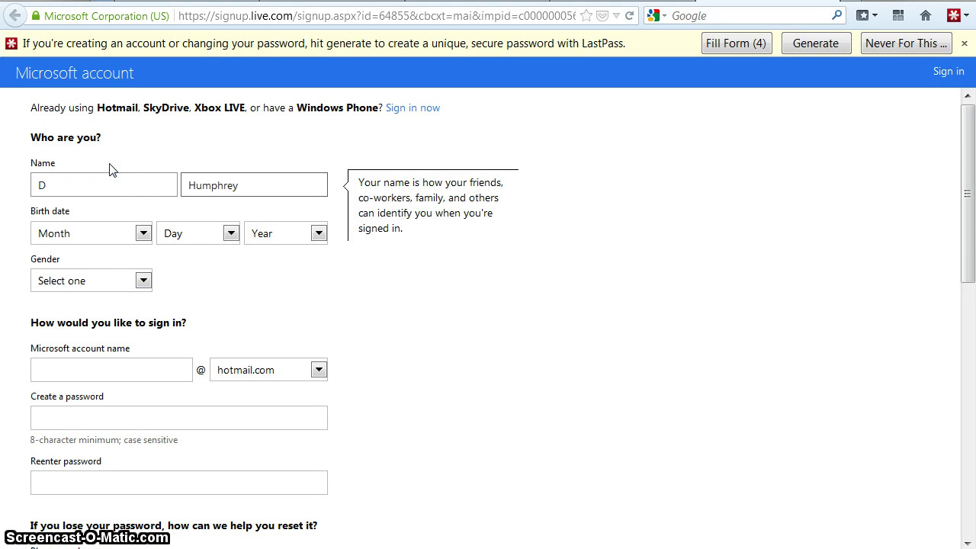
Set the birth date to August 27, 1957 and the gender to Male
click(143, 233)
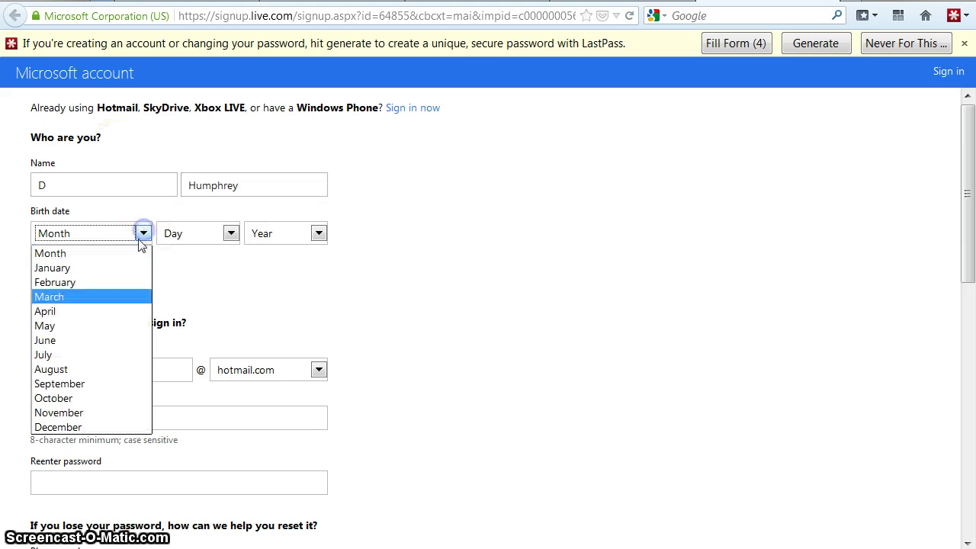
click(71, 369)
click(230, 234)
drag(235, 288, 226, 446)
click(180, 473)
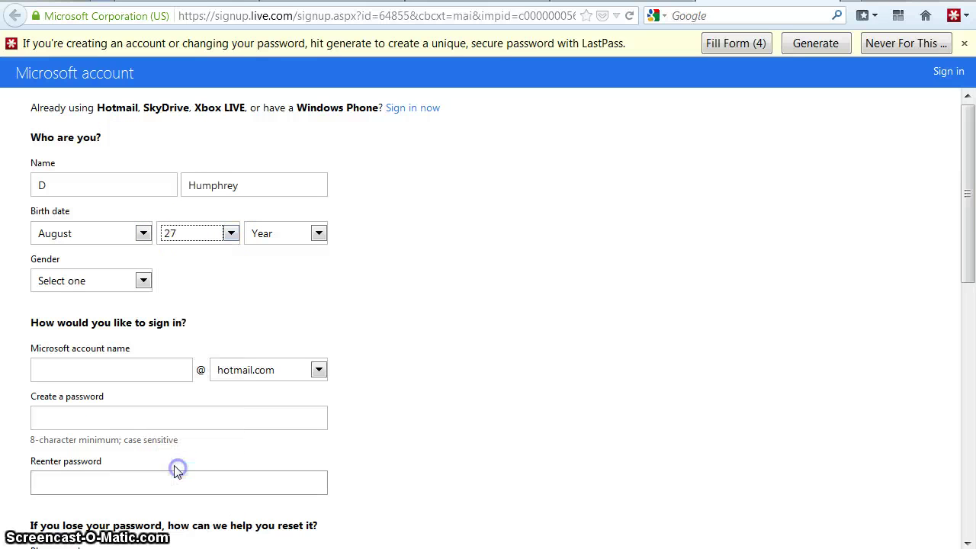
click(318, 235)
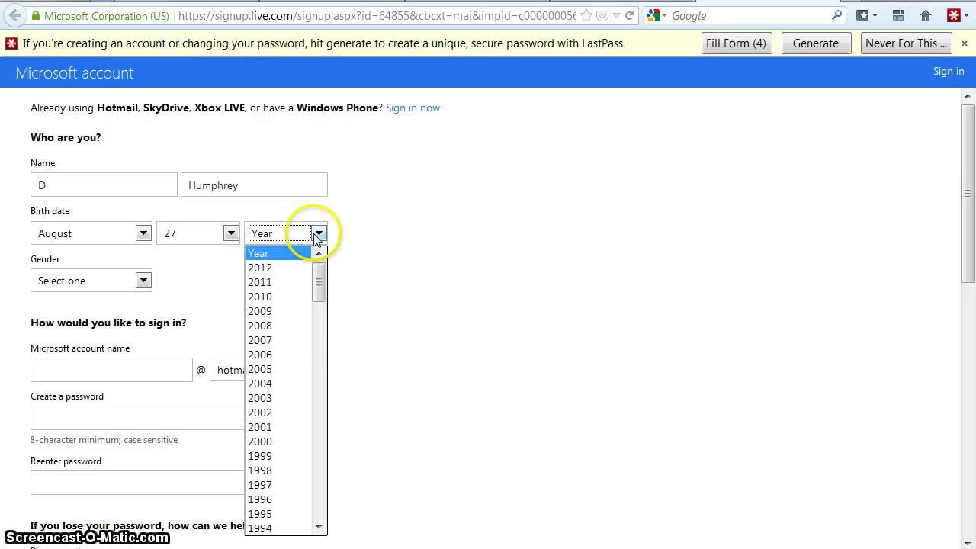
drag(318, 290, 318, 488)
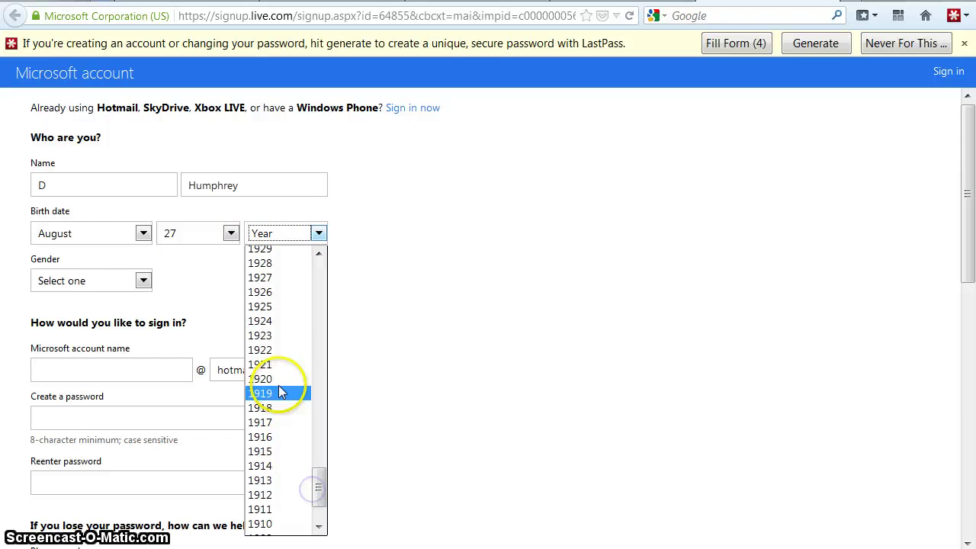
scroll(258, 324, up, 11)
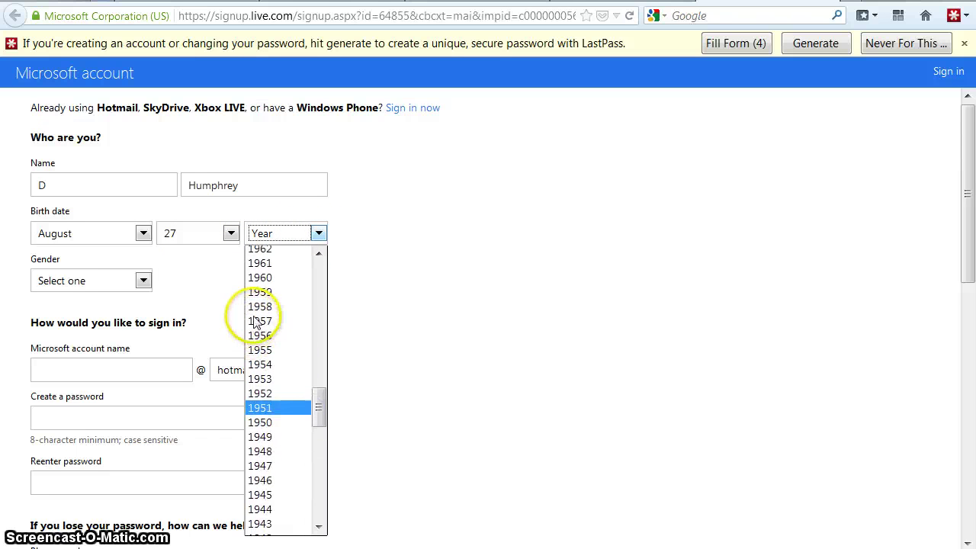
click(258, 318)
click(144, 281)
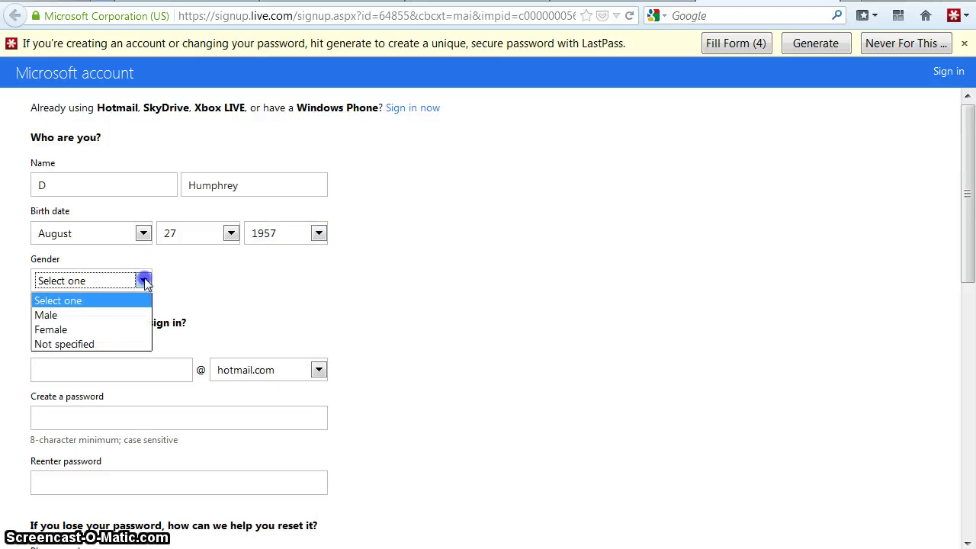
click(114, 315)
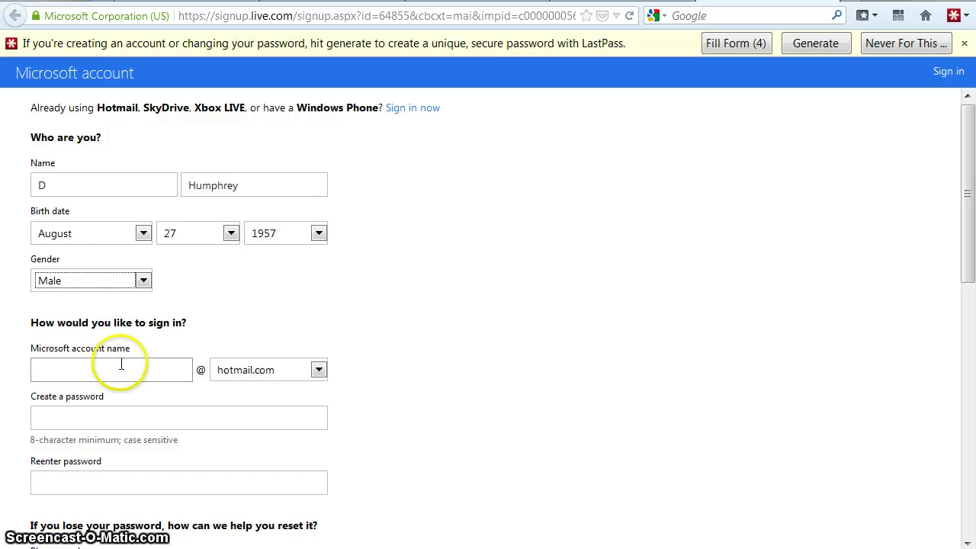
Choose the live.com domain, enter the account name, and enter the password twice
click(318, 370)
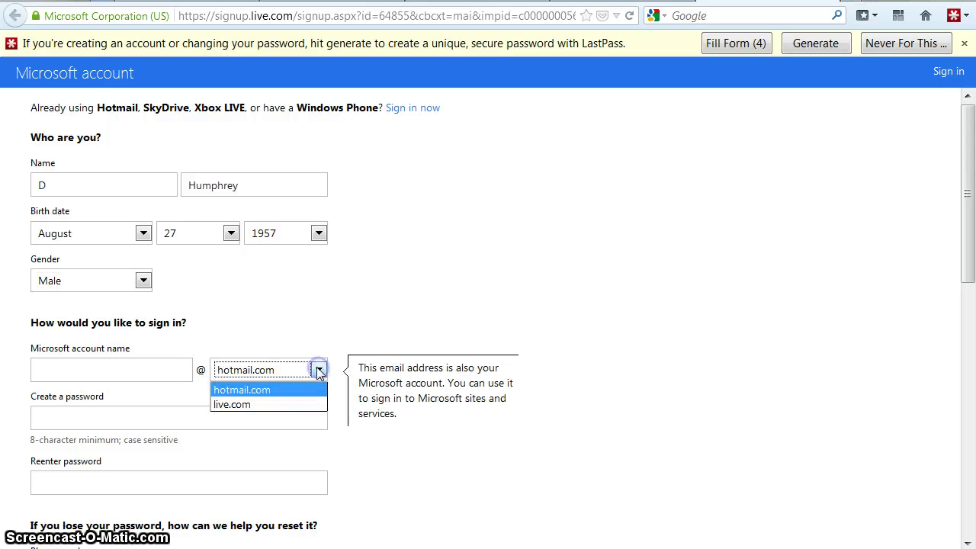
click(274, 405)
click(123, 392)
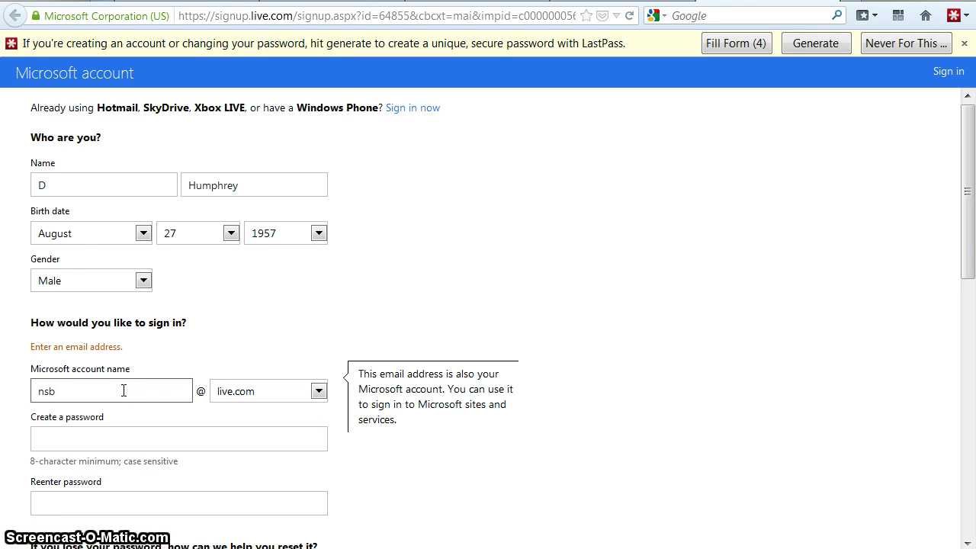
click(123, 436)
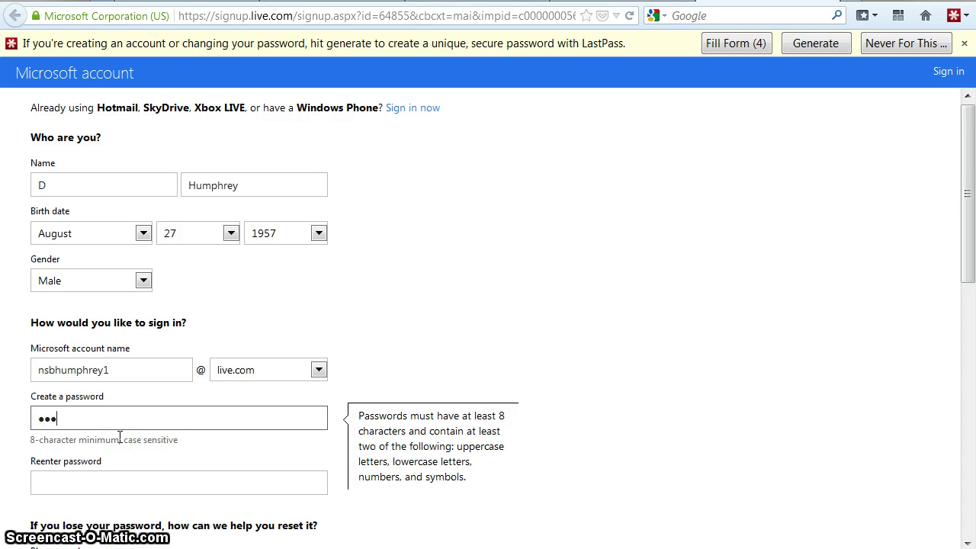
key(Tab)
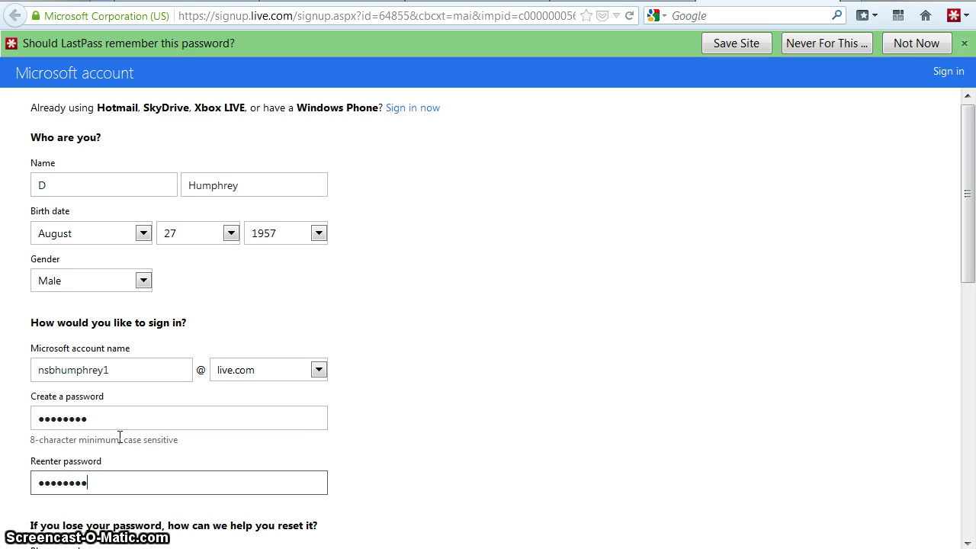
Use 'Favorite teacher' as the recovery security question instead of an alternate email, and give an answer
scroll(579, 356, down, 3)
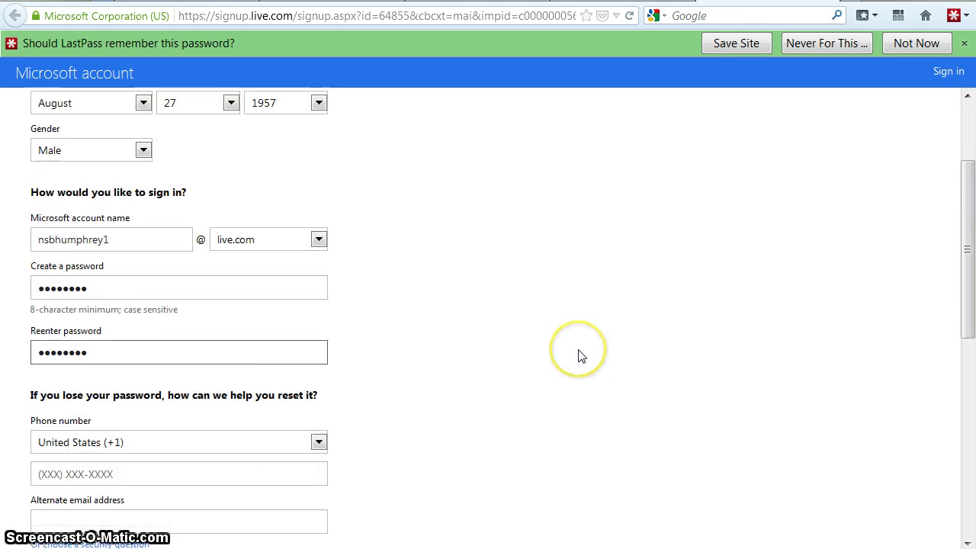
scroll(579, 355, down, 1)
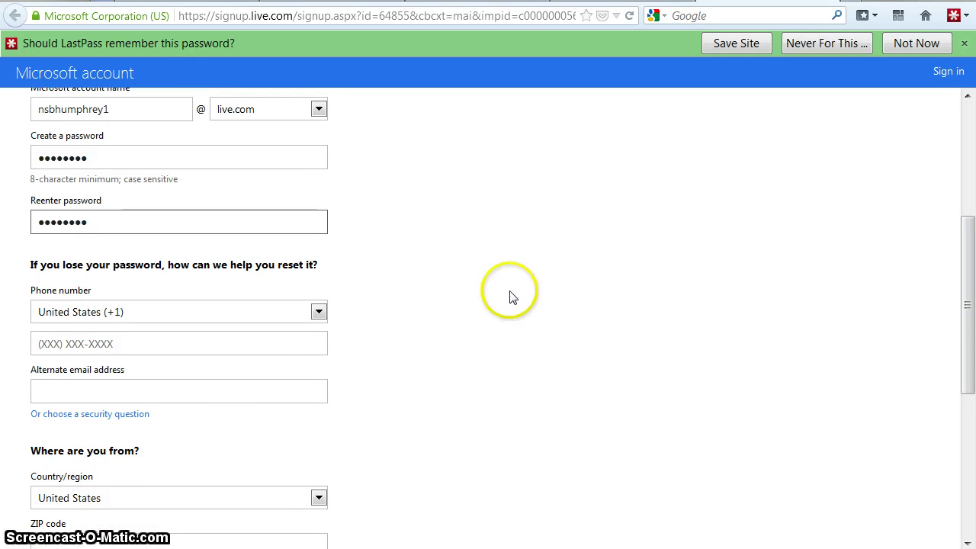
click(196, 395)
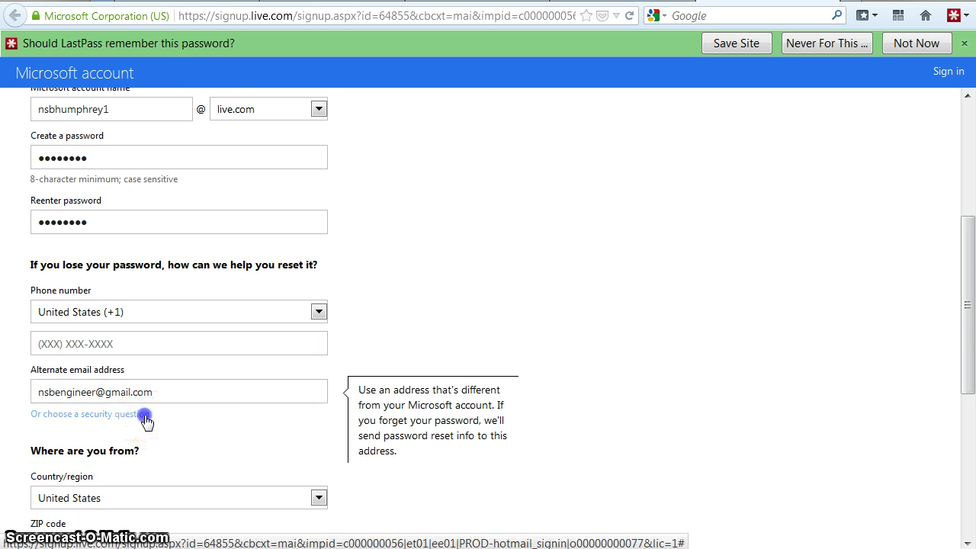
click(145, 414)
scroll(268, 412, down, 1)
click(191, 397)
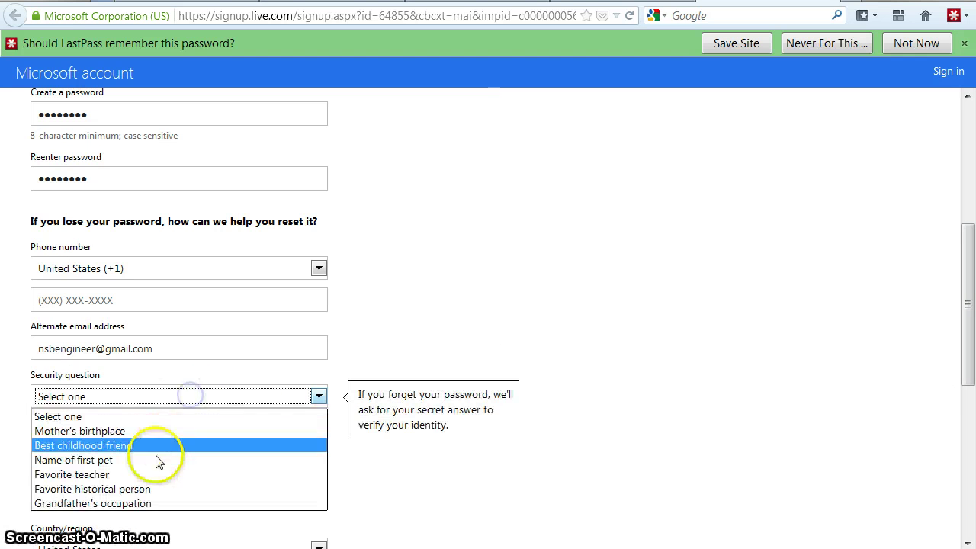
click(135, 474)
click(127, 442)
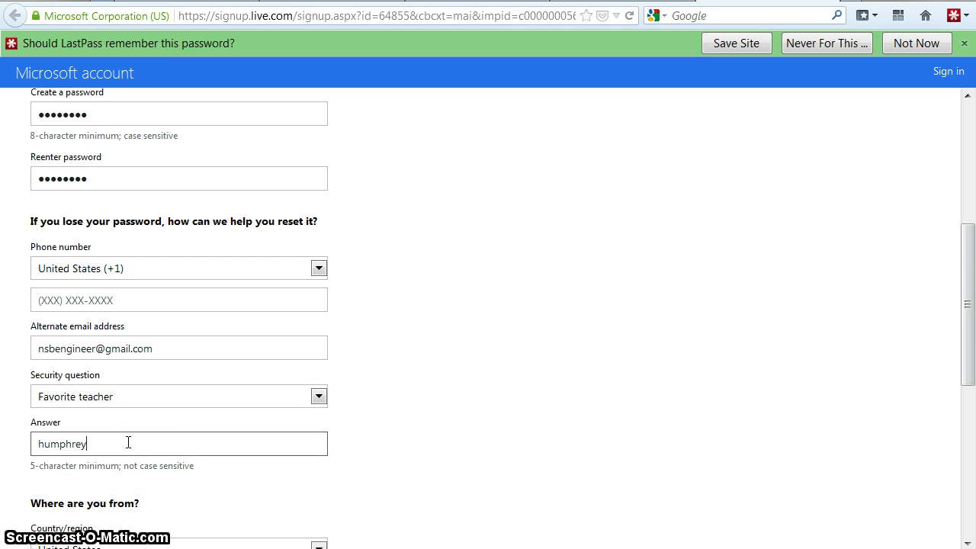
scroll(128, 443, down, 3)
Enter the ZIP code and captcha characters, opt out of promotional email, and accept the agreement
click(123, 421)
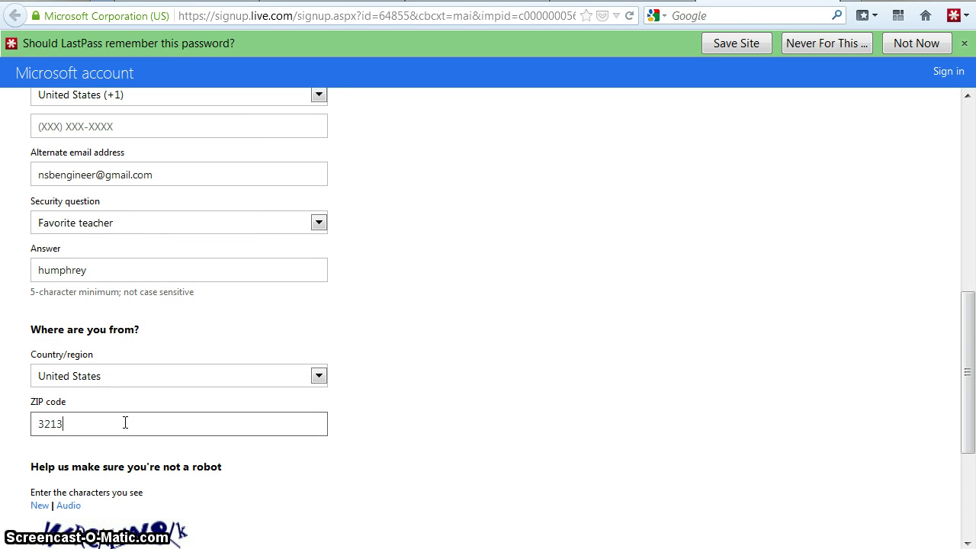
text(32132)
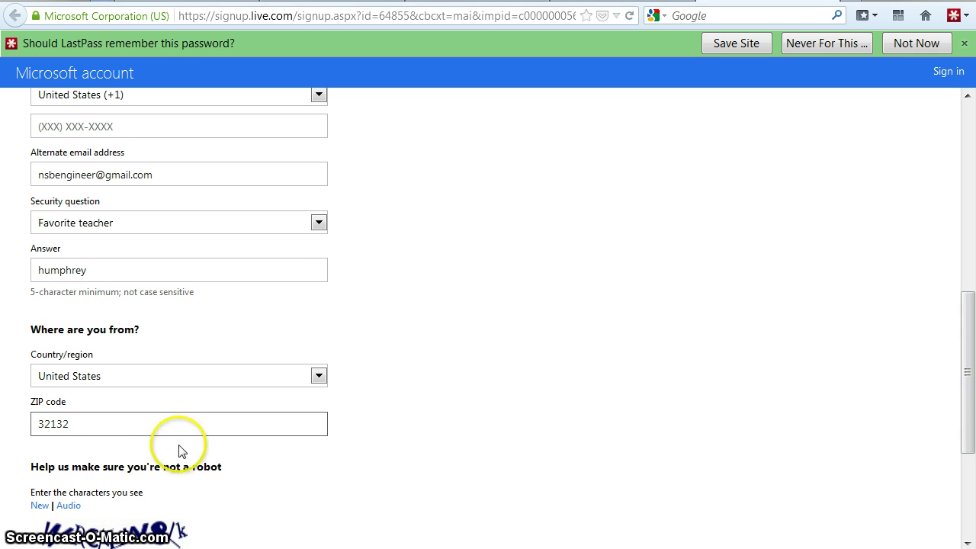
scroll(534, 395, down, 2)
click(133, 444)
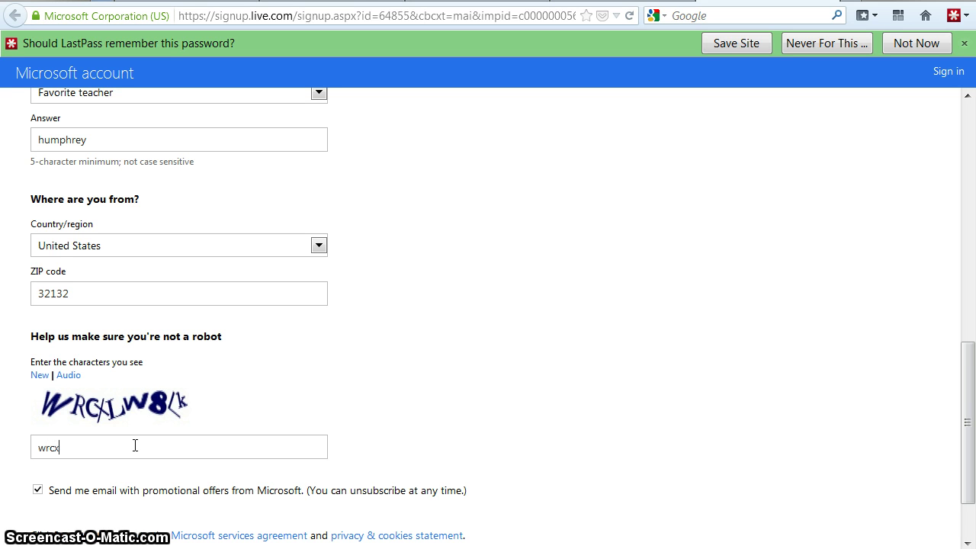
text(wrcxlw)
click(38, 489)
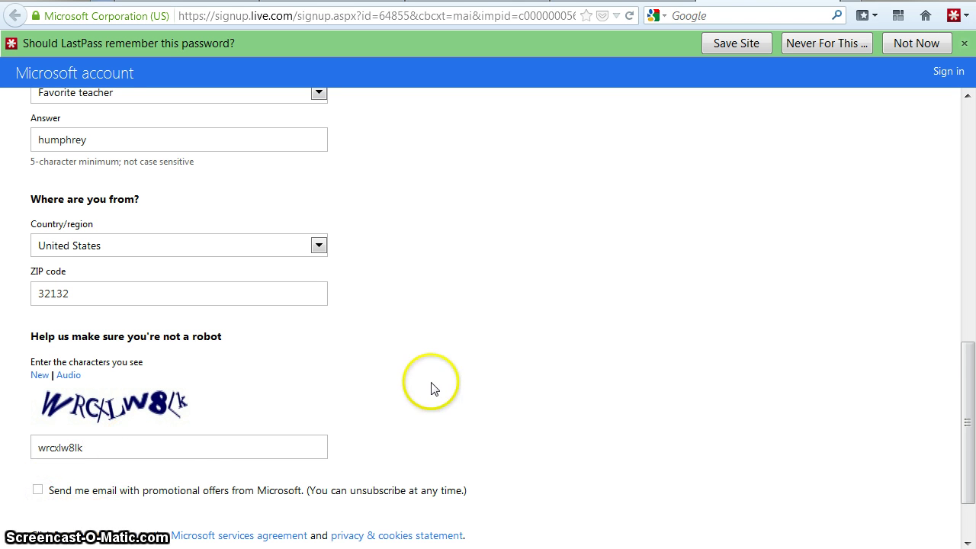
scroll(434, 393, down, 2)
click(47, 485)
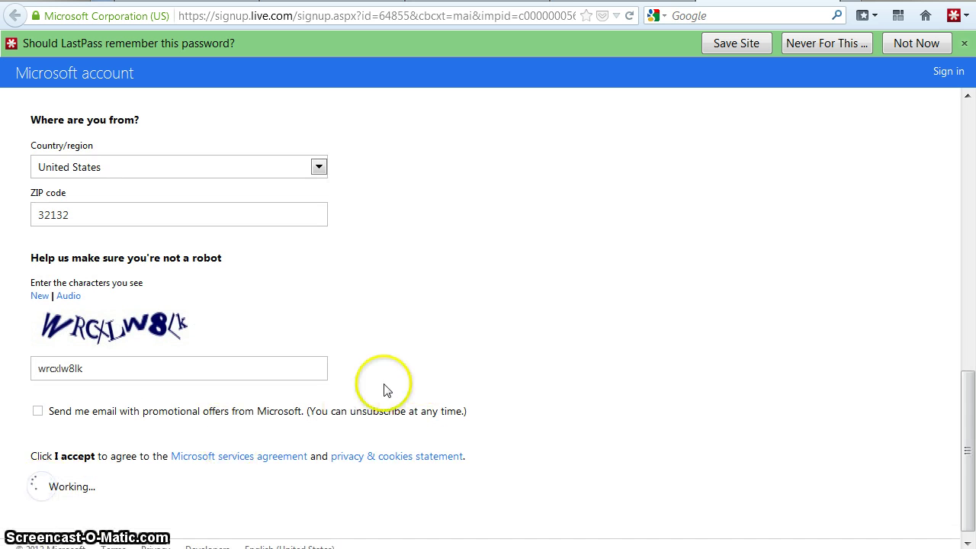
click(435, 354)
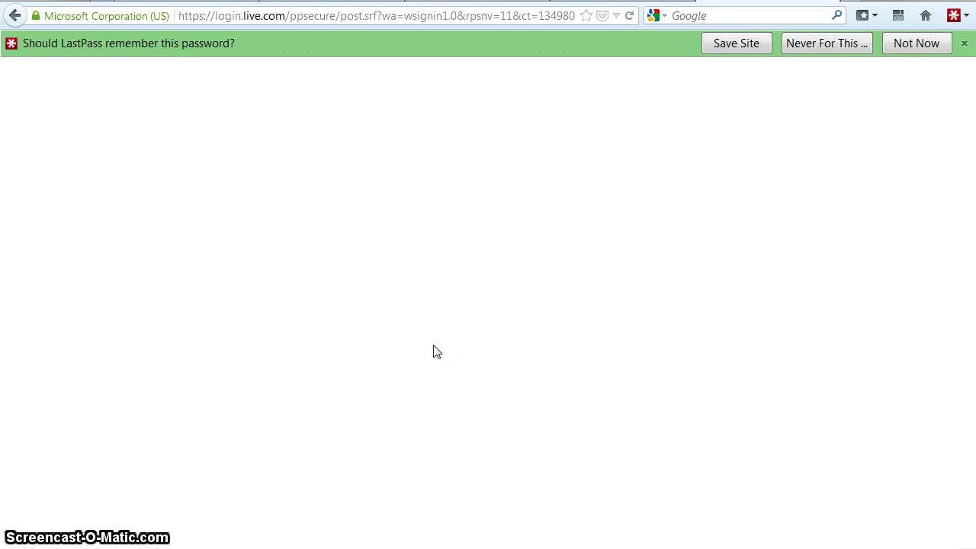
Dismiss the LastPass save-password offer and continue to Hotmail without forcing HTTPS
click(966, 44)
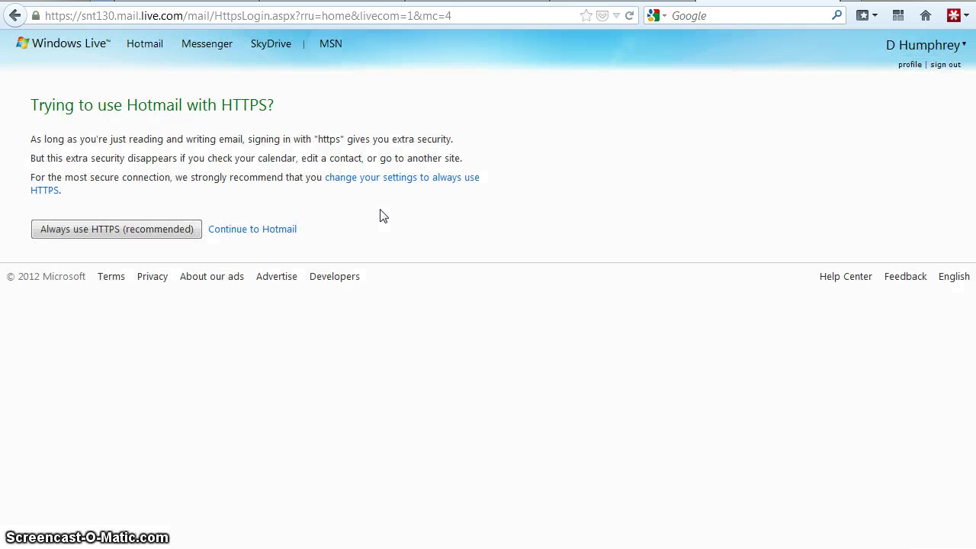
click(241, 231)
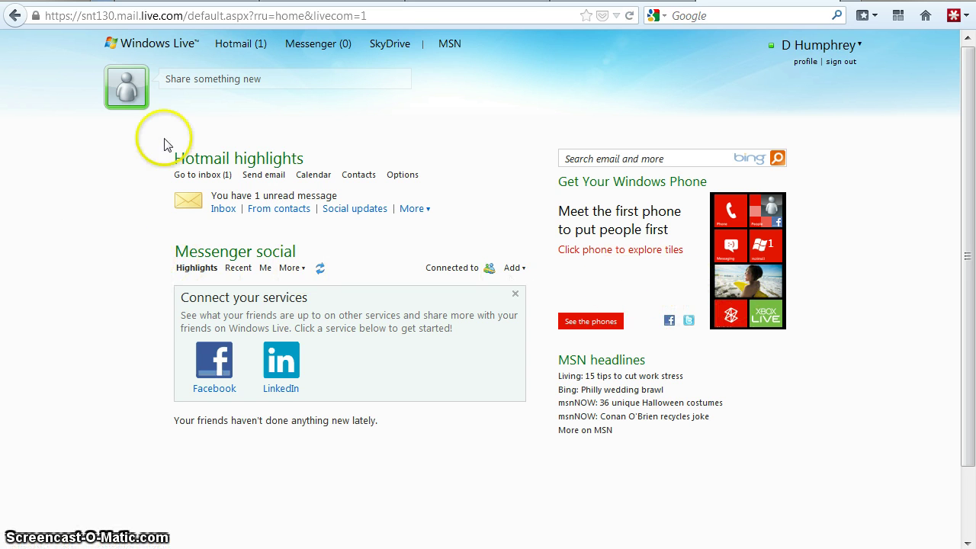
mouse_move(398, 51)
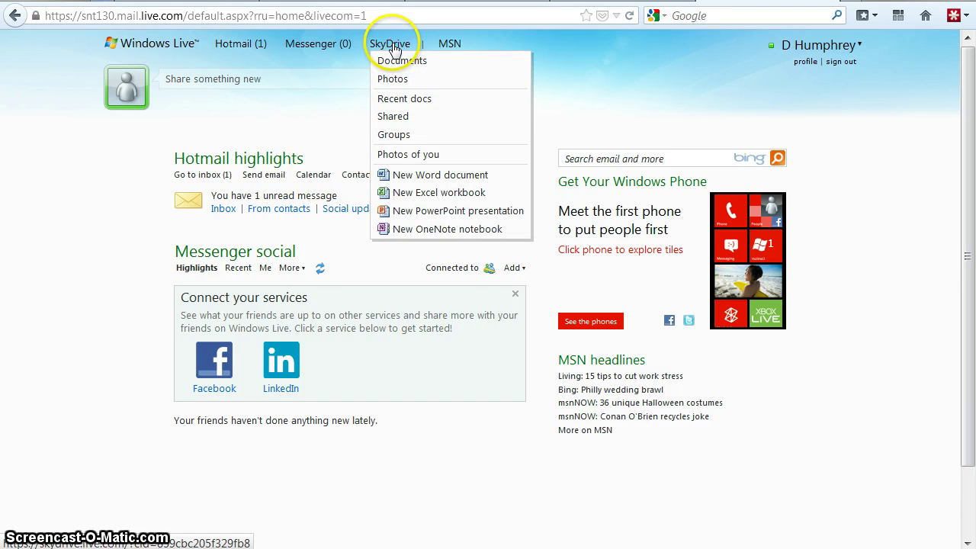
Go to SkyDrive's Public folder and begin an upload there
click(394, 46)
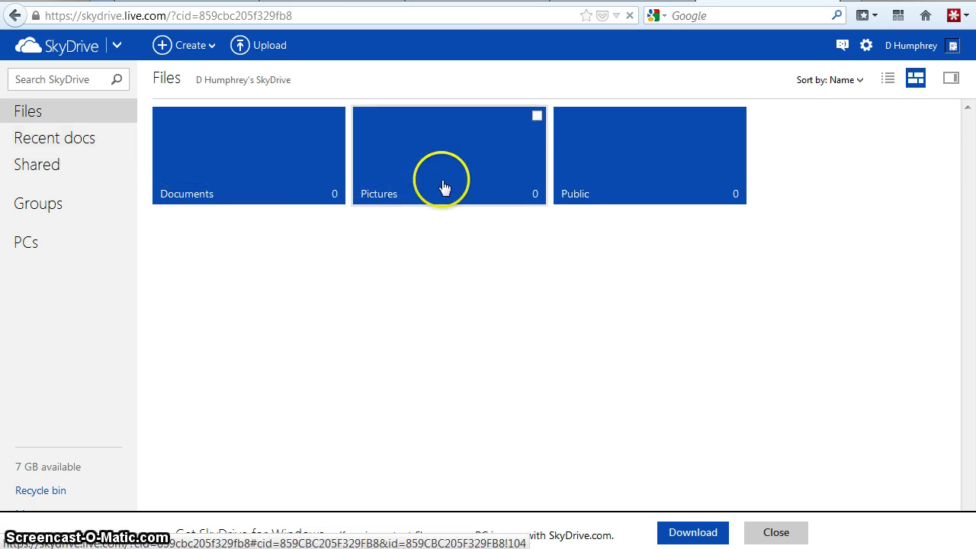
click(644, 175)
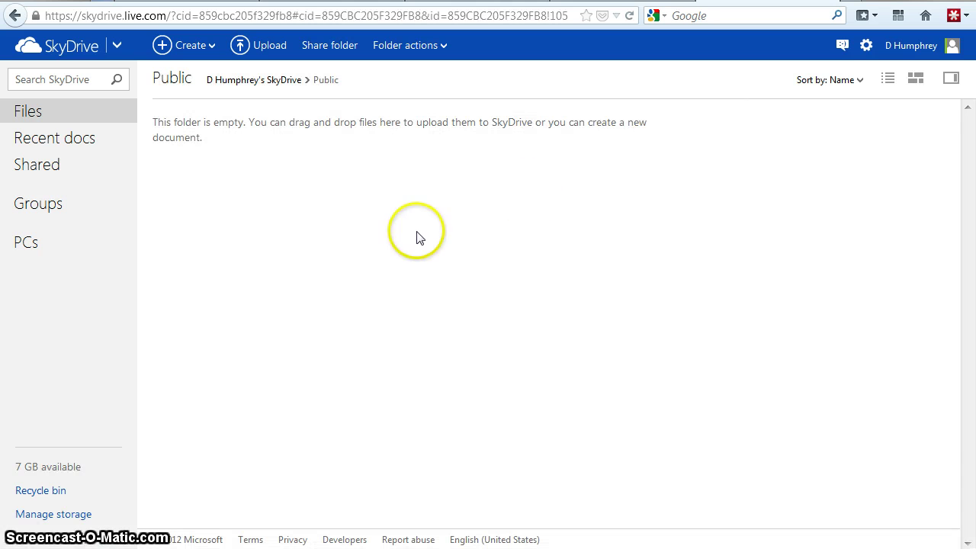
click(262, 46)
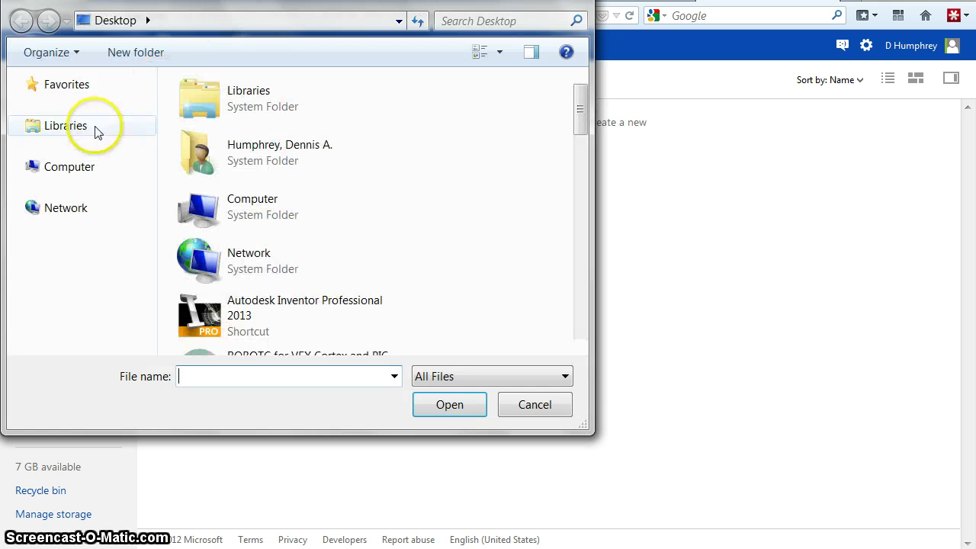
Upload 'puzzle cube portfolio' from Desktop > current lessons > 1IED > IED U4 > puzzle cube project
click(61, 85)
click(210, 105)
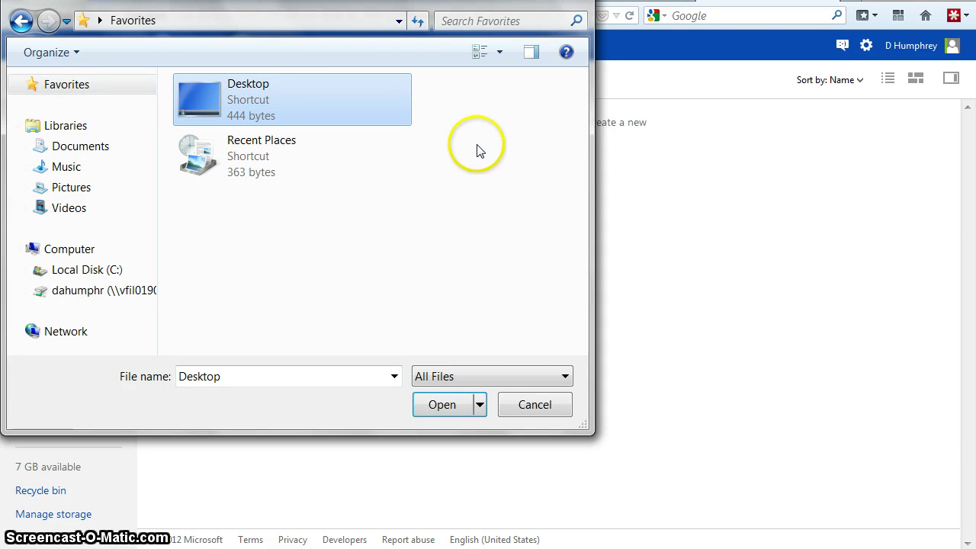
double_click(350, 114)
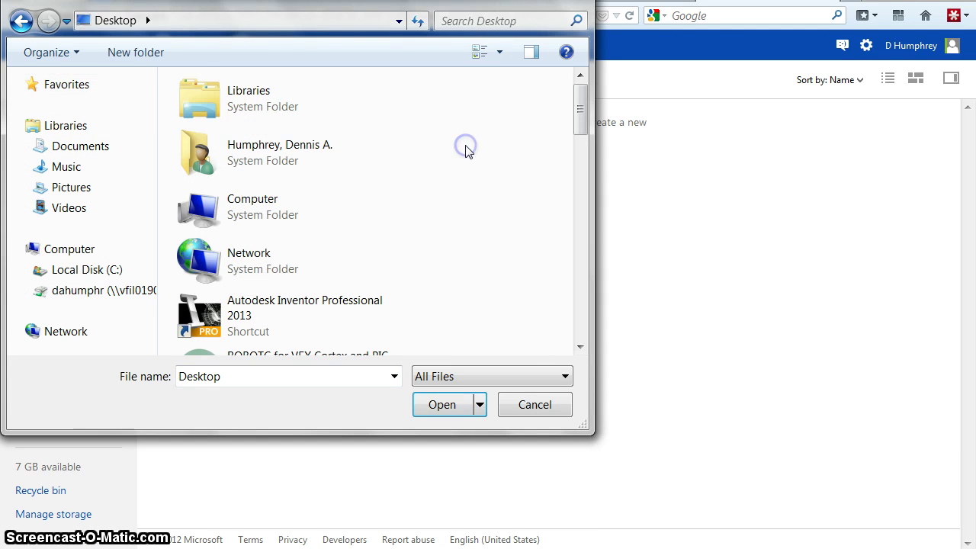
scroll(466, 149, down, 5)
scroll(465, 152, up, 3)
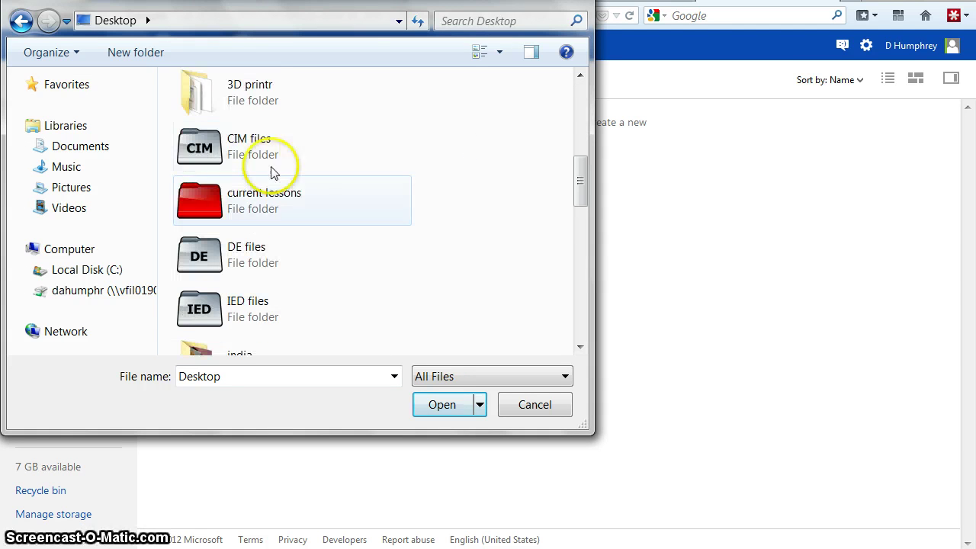
double_click(206, 196)
double_click(203, 149)
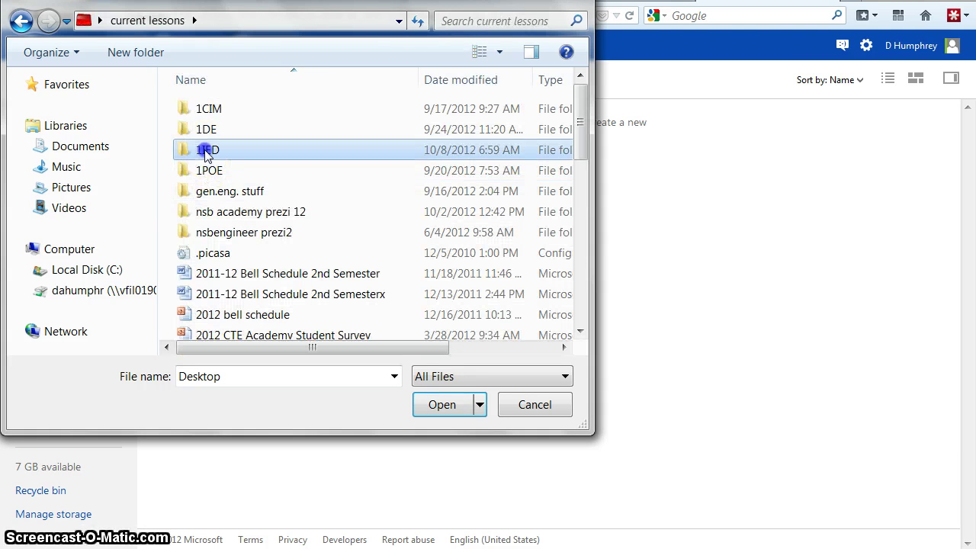
double_click(218, 170)
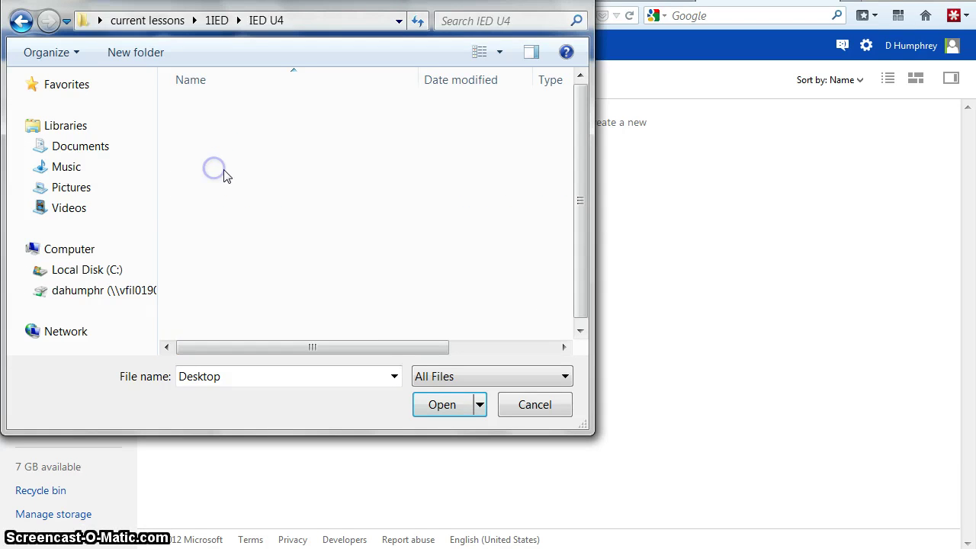
double_click(233, 212)
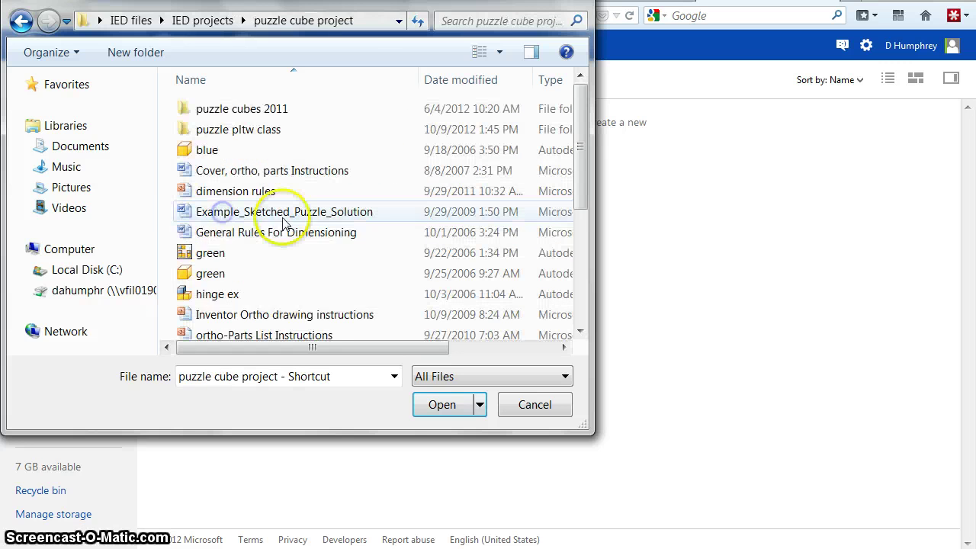
scroll(295, 219, down, 3)
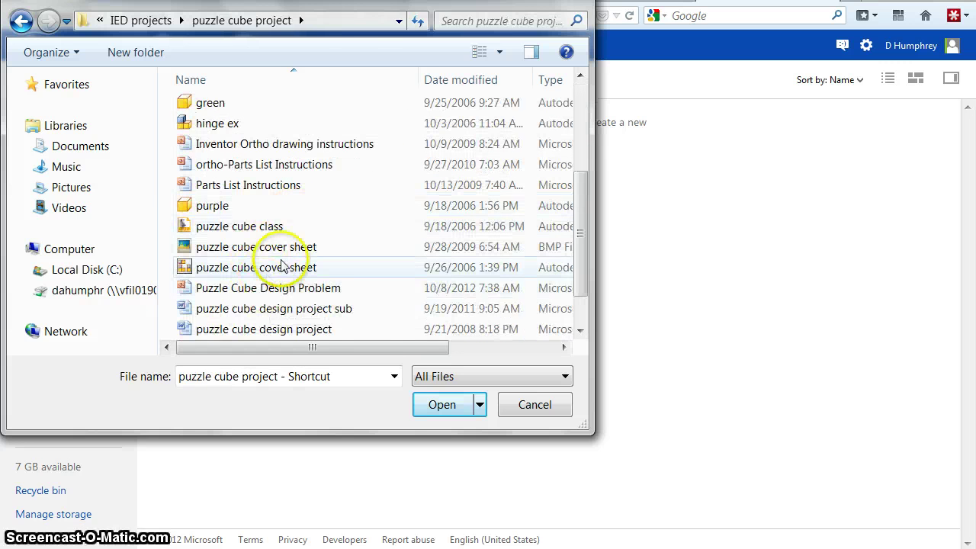
scroll(263, 263, down, 1)
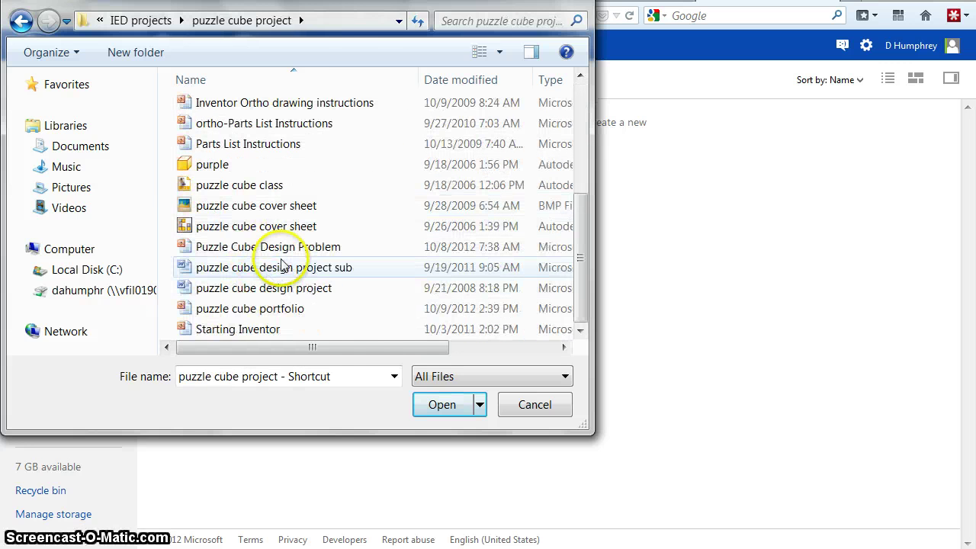
click(273, 309)
click(429, 405)
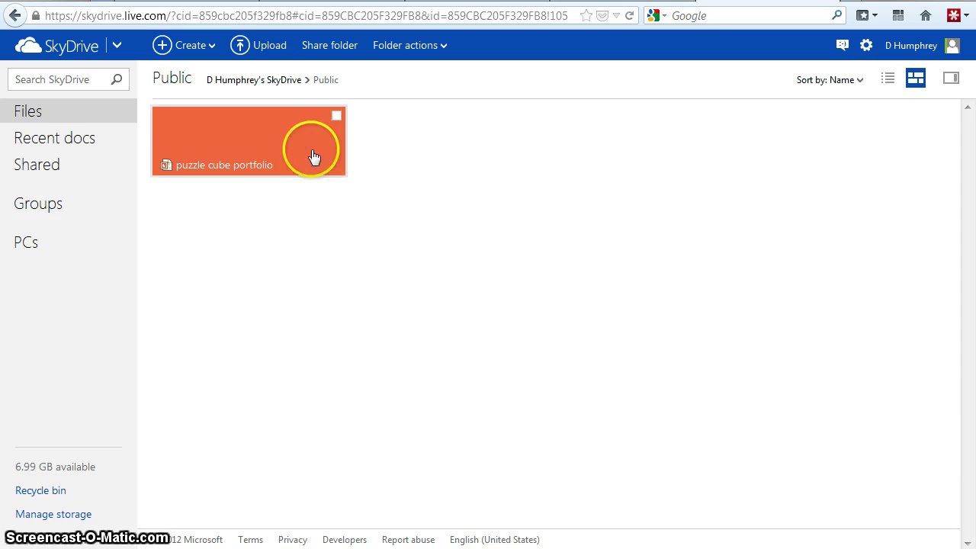
Check Public's details: shared with Everyone (Can view), 1 item, 396 KB, then return to tiles
click(886, 79)
click(950, 79)
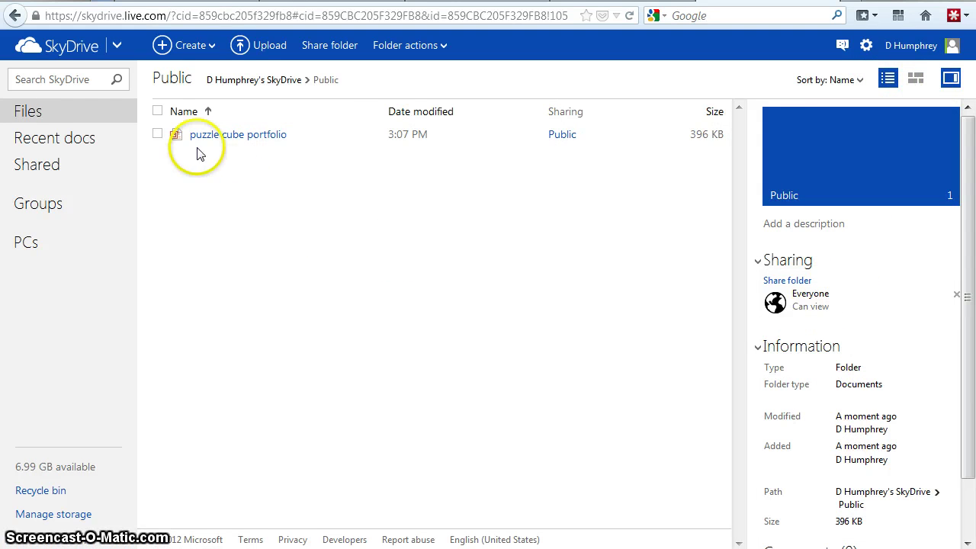
click(914, 81)
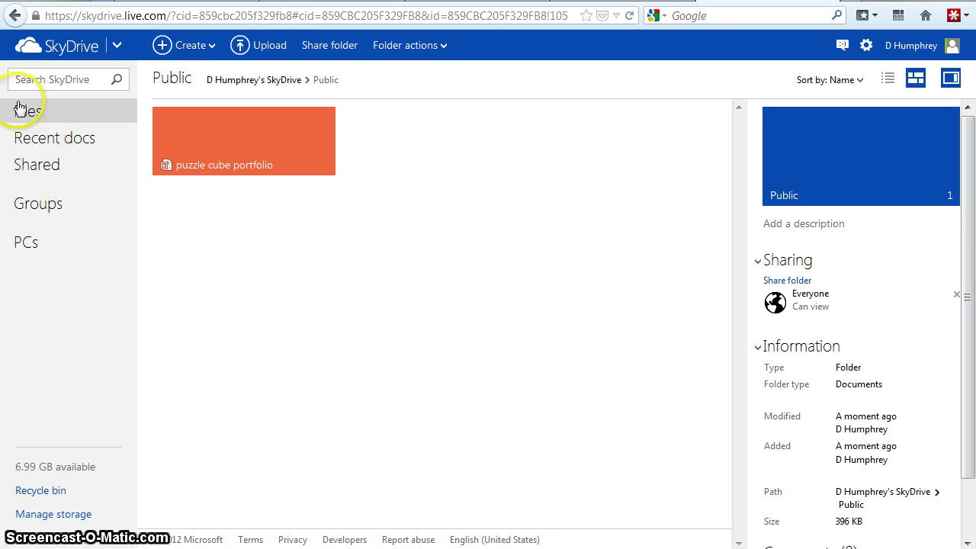
Upload Explosion1_3 from the puzzle pltw class folder into Public
click(262, 47)
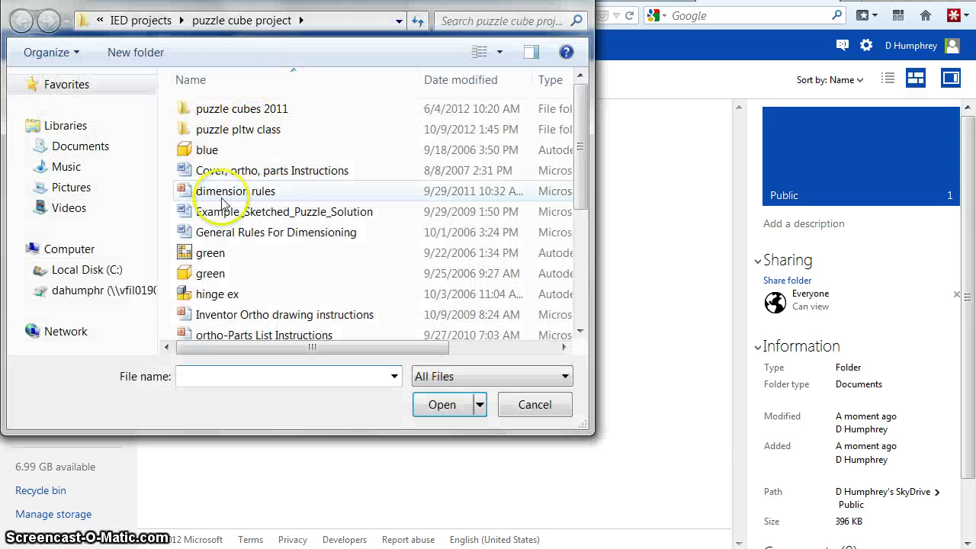
mouse_move(577, 175)
mouse_down()
mouse_move(580, 297)
mouse_move(570, 174)
mouse_up()
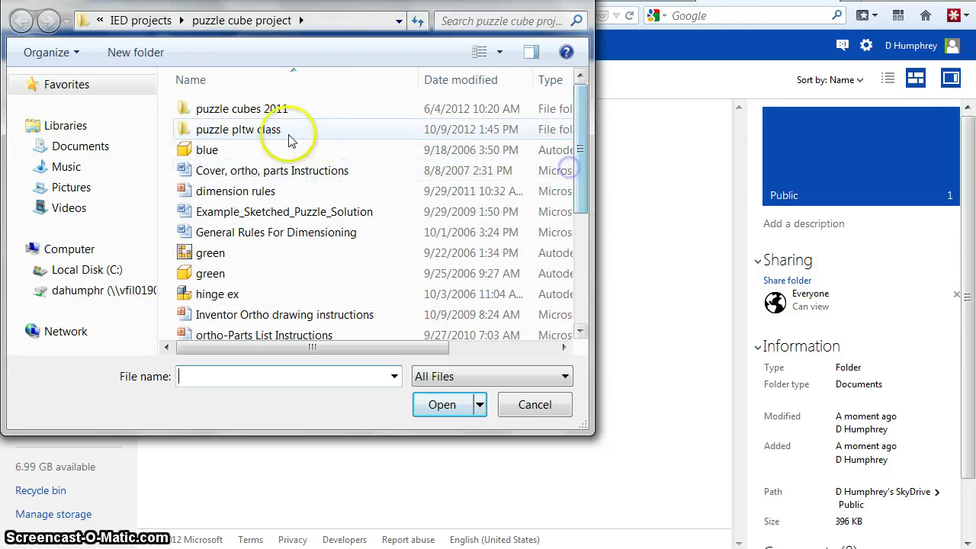
double_click(328, 130)
drag(579, 98, 574, 305)
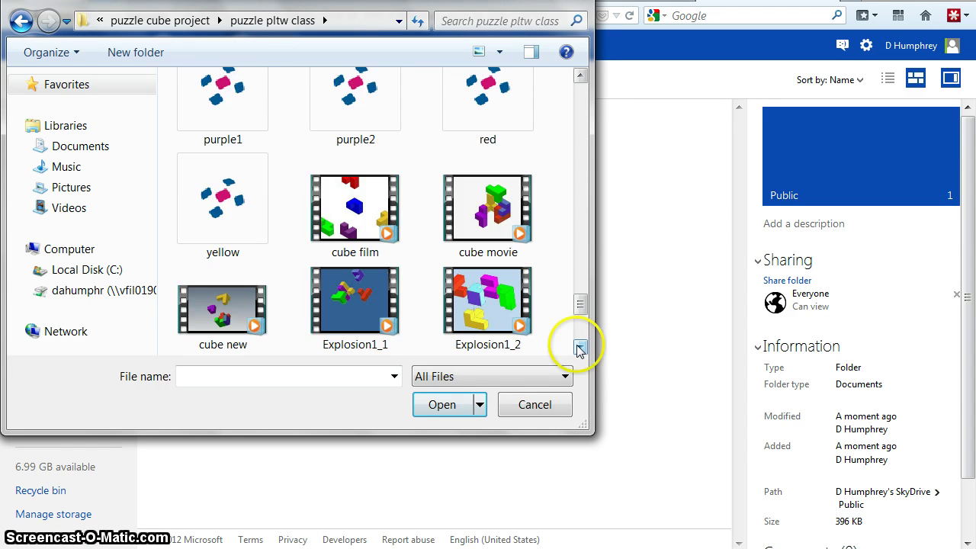
scroll(382, 301, down, 2)
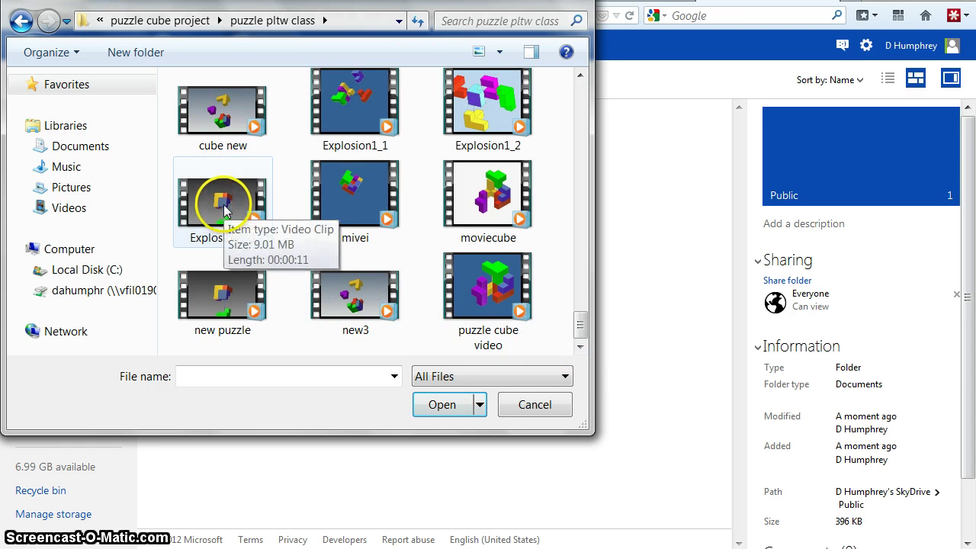
double_click(223, 207)
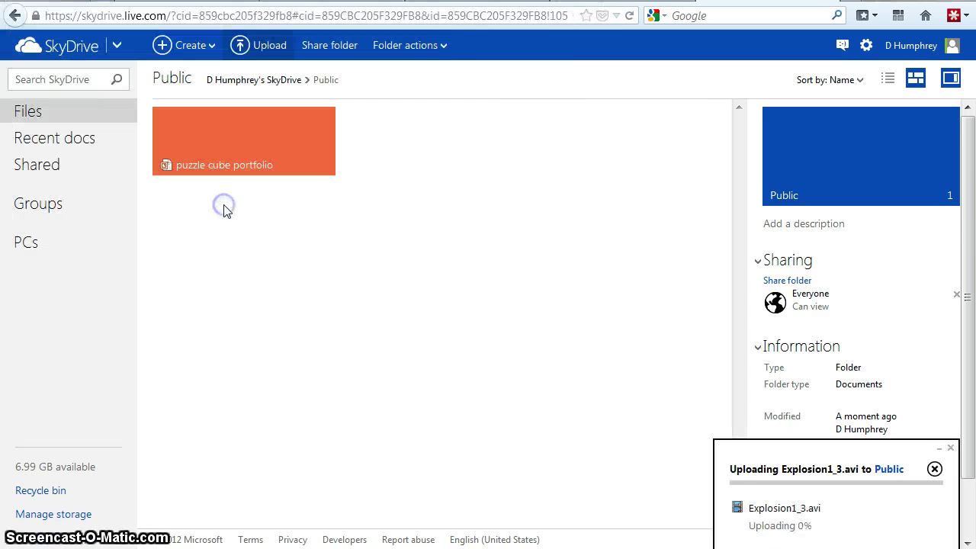
Let the Explosion1_3 upload reach Done and close the upload status panel
click(242, 225)
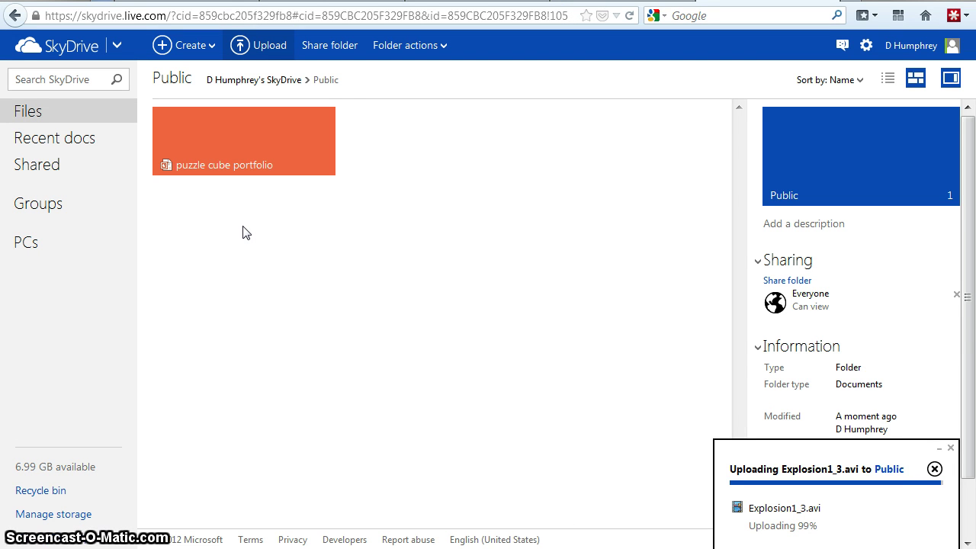
click(246, 243)
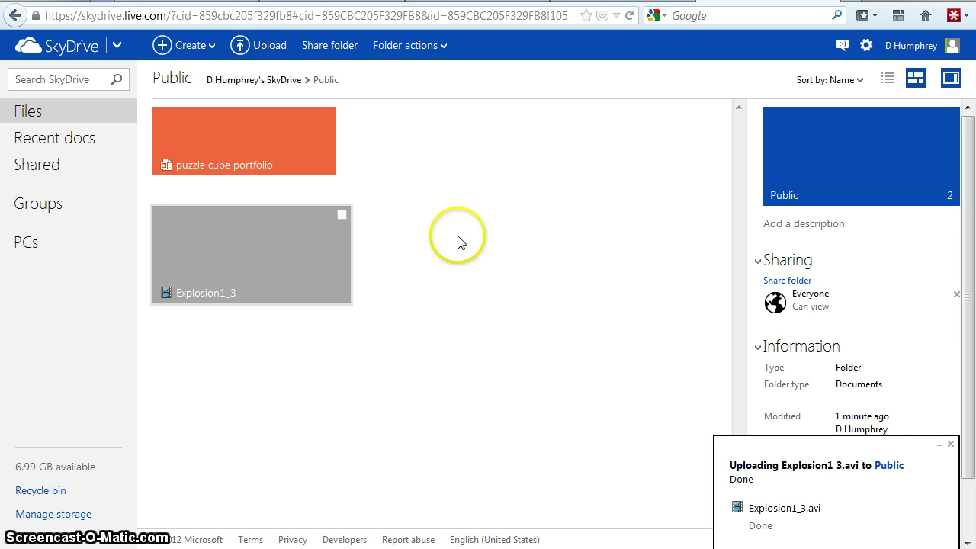
click(950, 444)
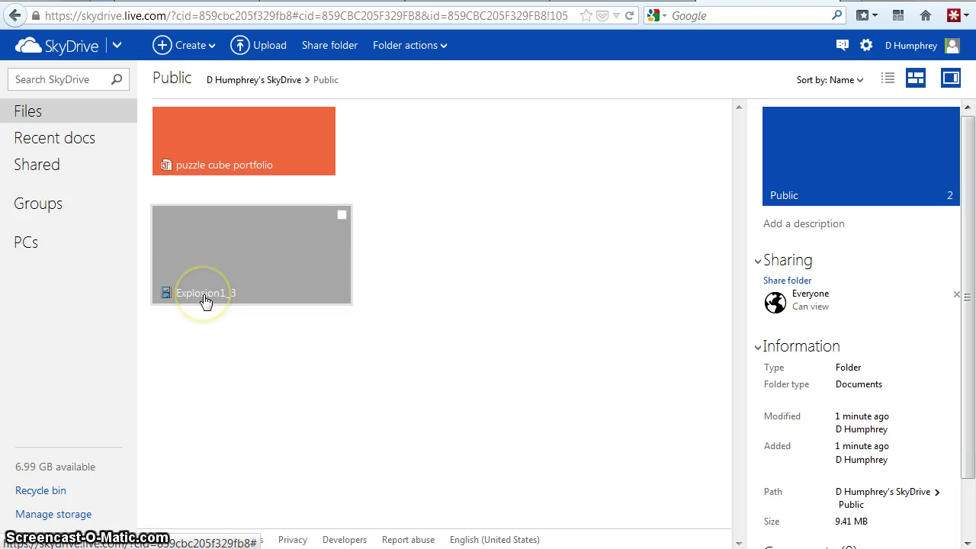
Rename the Explosion1_3 video to 'Puzzle cube animation' through Manage > Rename
click(341, 214)
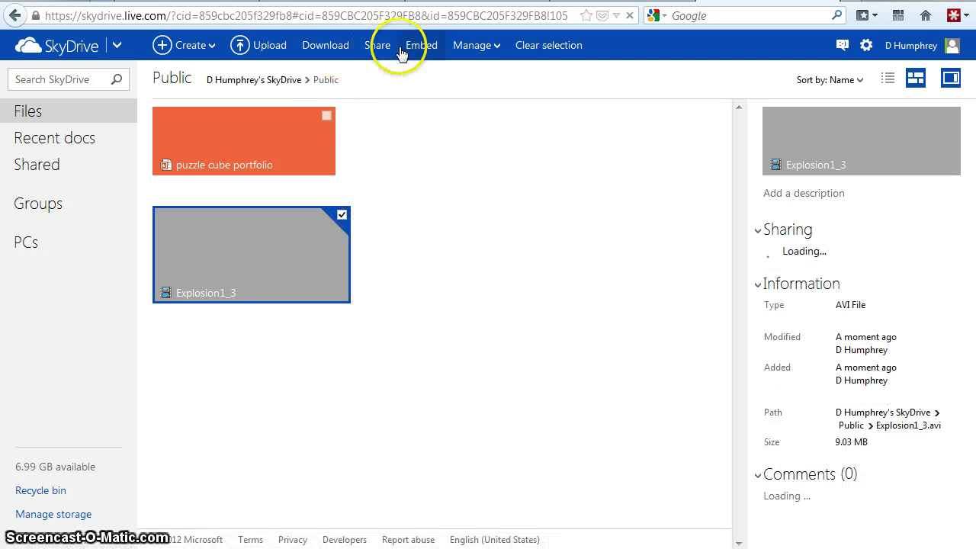
click(326, 45)
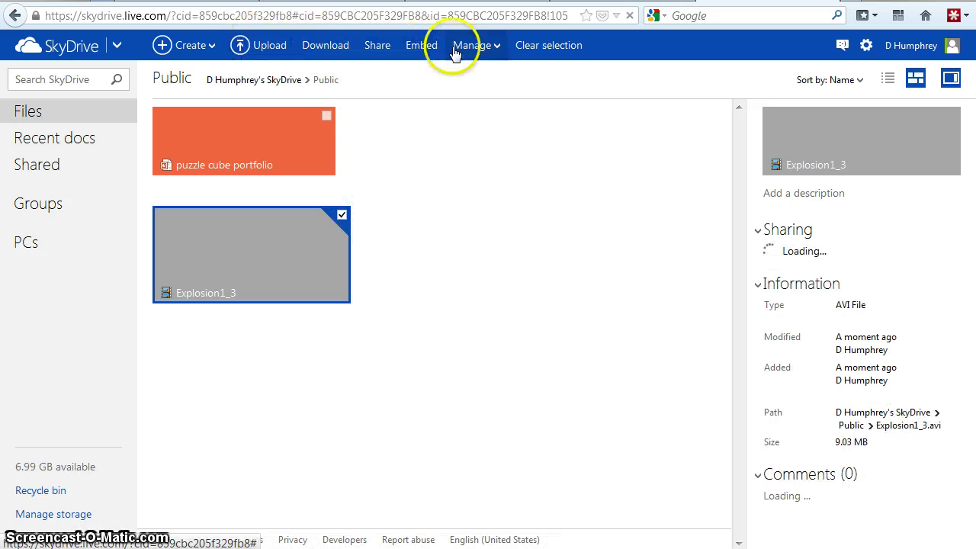
click(479, 46)
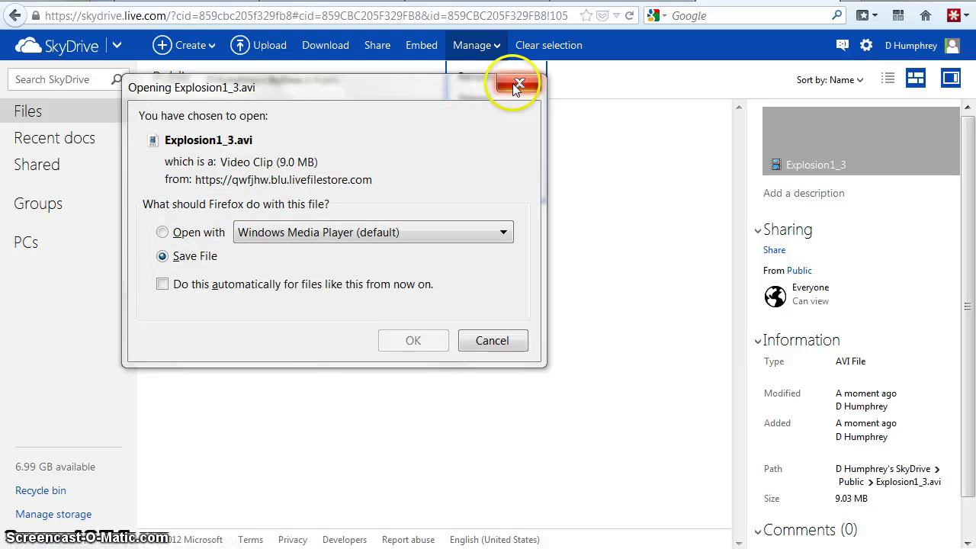
click(517, 83)
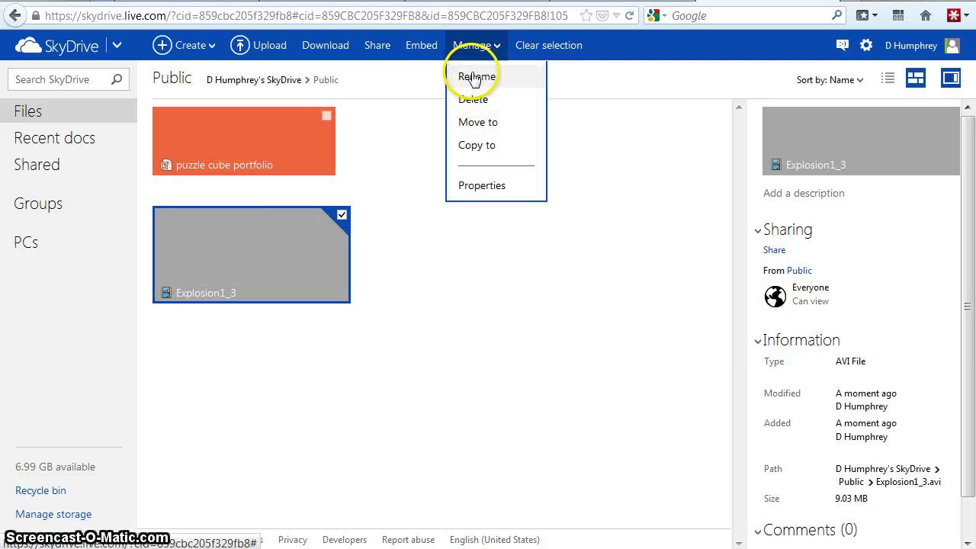
click(473, 76)
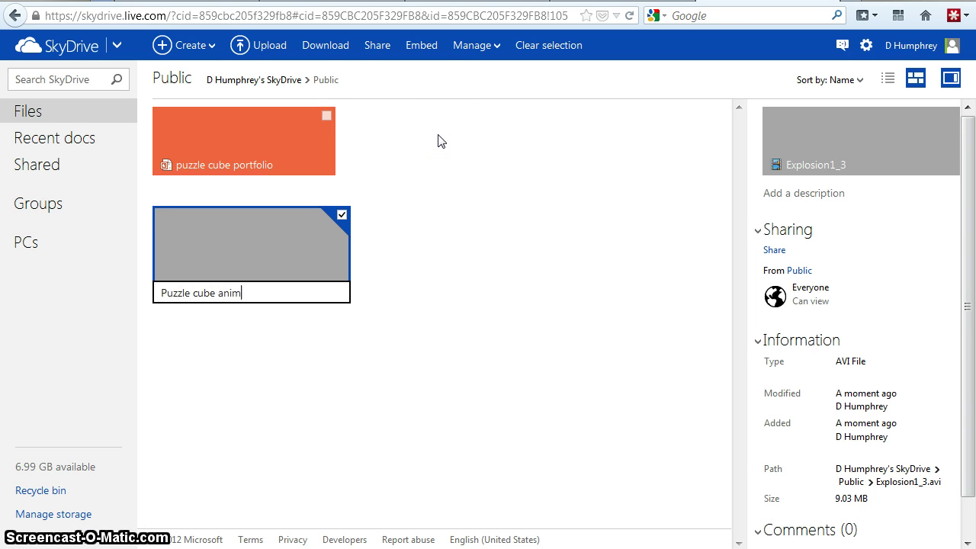
click(438, 150)
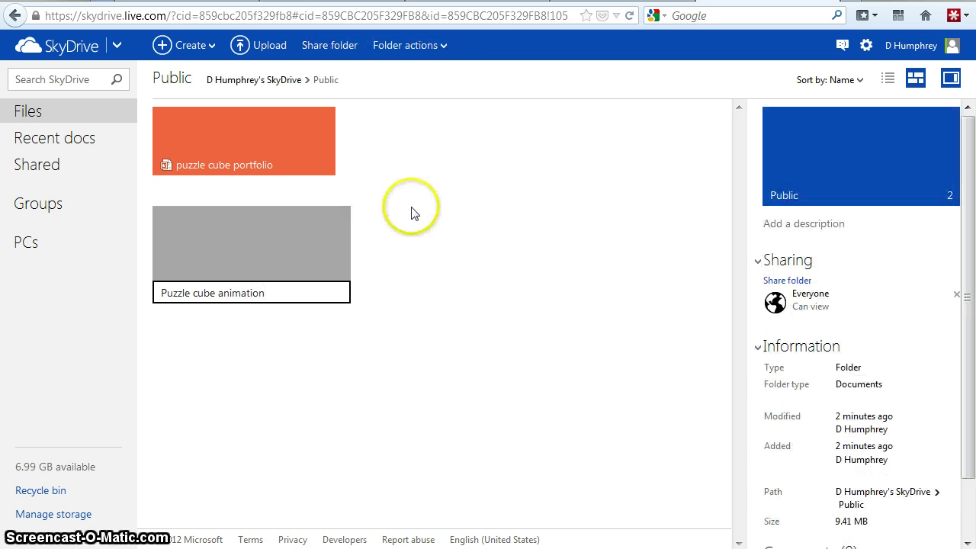
click(356, 182)
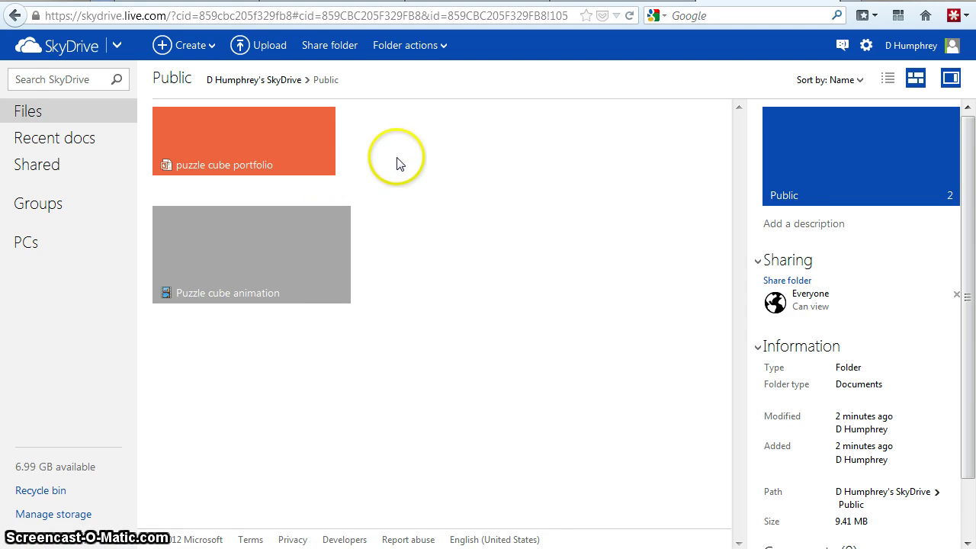
Open 'puzzle cube portfolio.ppt' in PowerPoint Web App, accepting the Office Web Apps Preview invitation
click(325, 117)
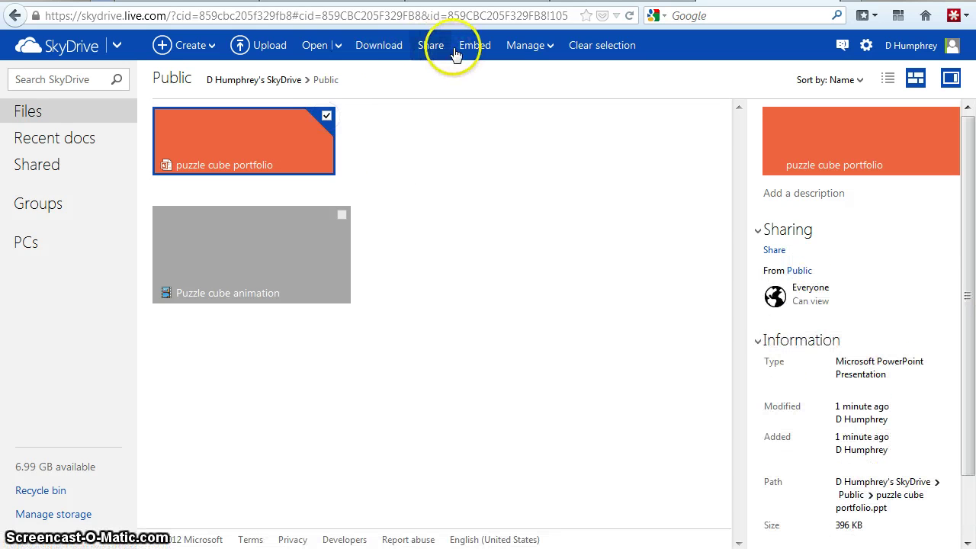
click(338, 45)
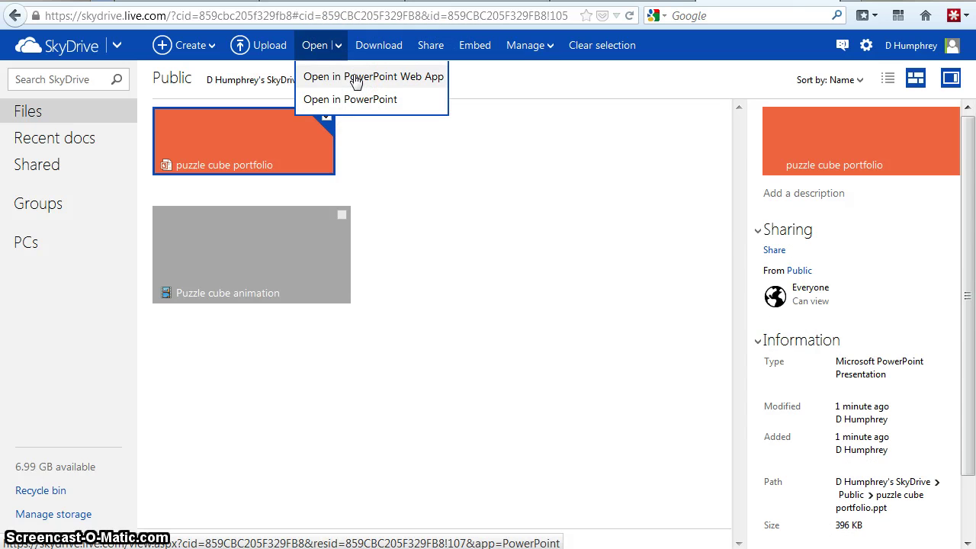
click(356, 79)
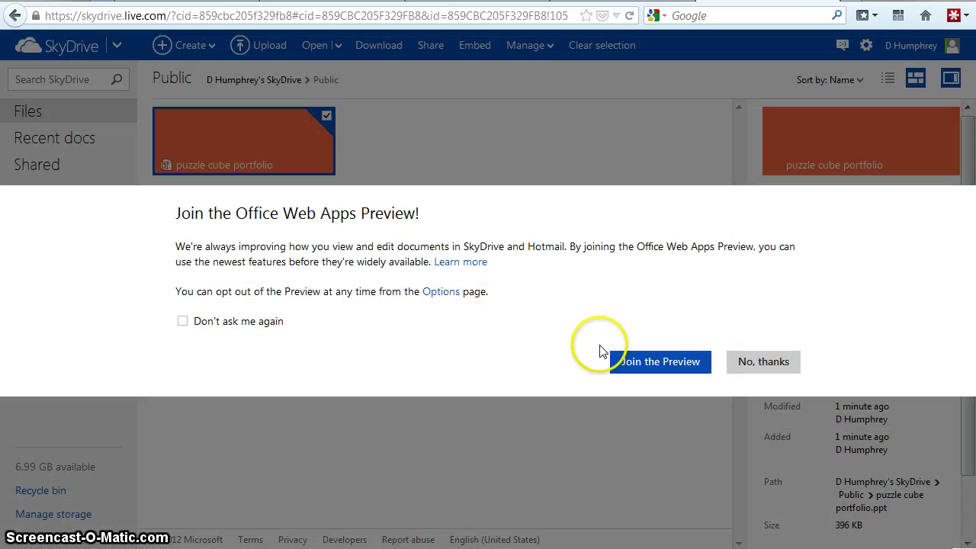
click(661, 362)
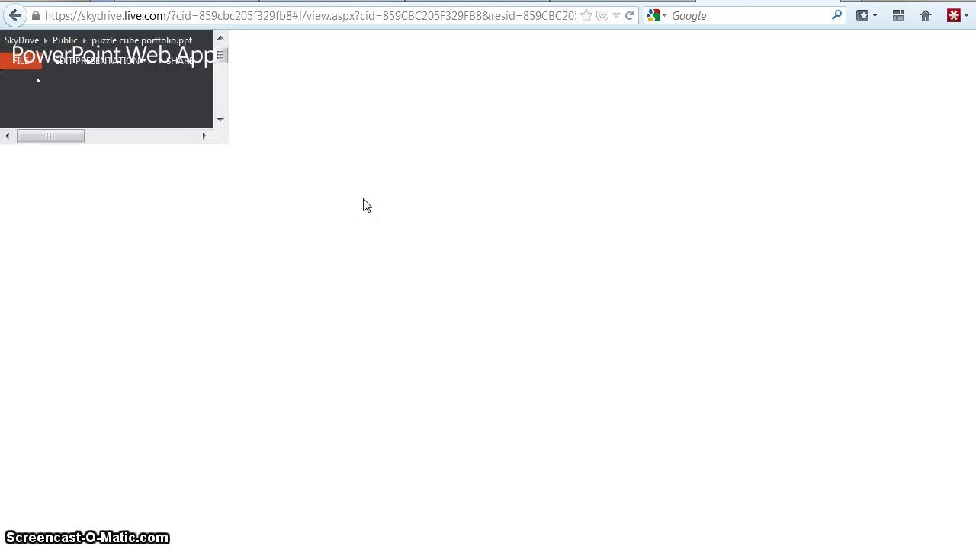
drag(294, 190, 229, 161)
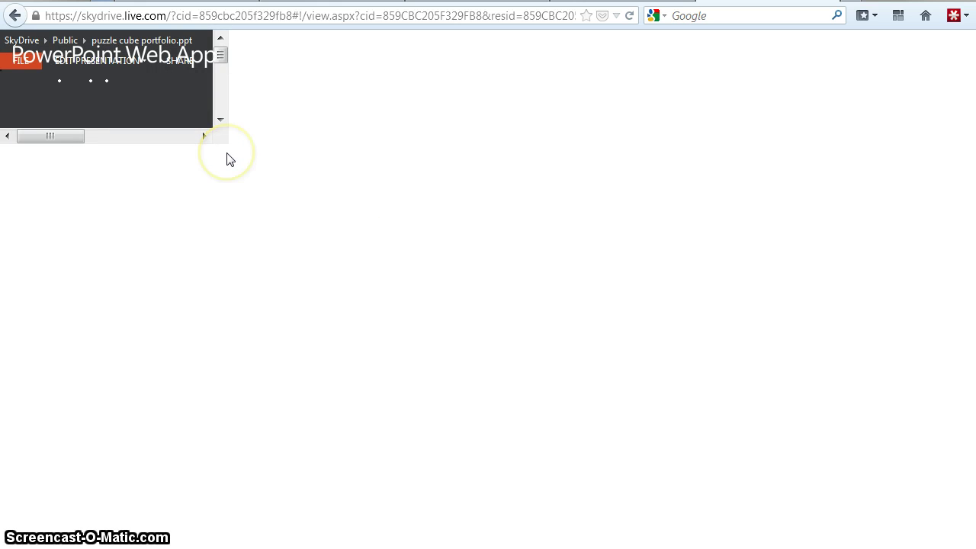
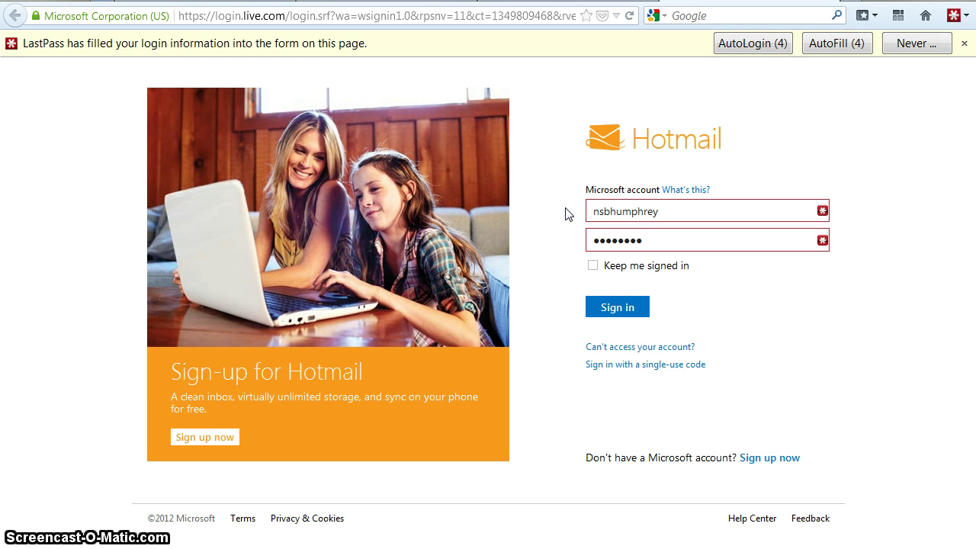
Finish typing the account name and attempt to sign in to Hotmail
text(1)
key(Tab)
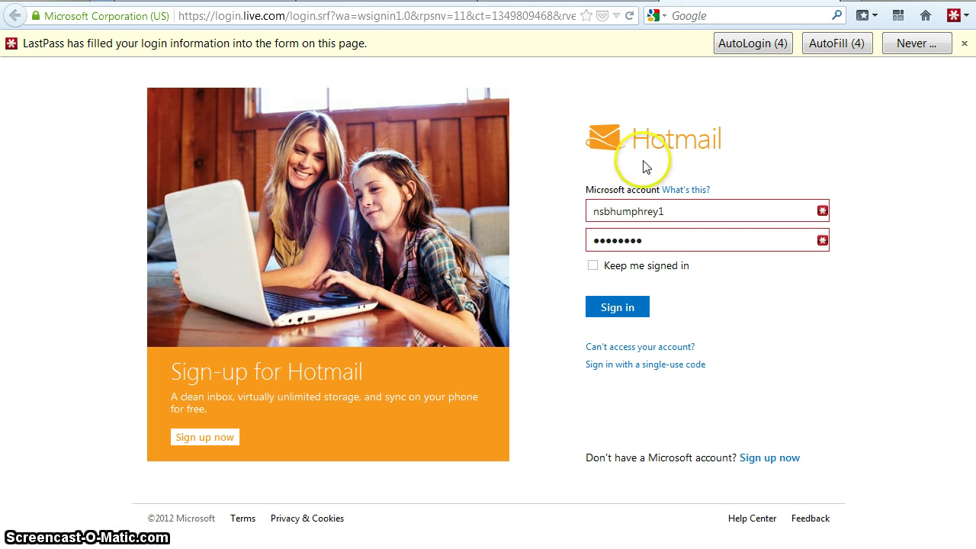
click(624, 306)
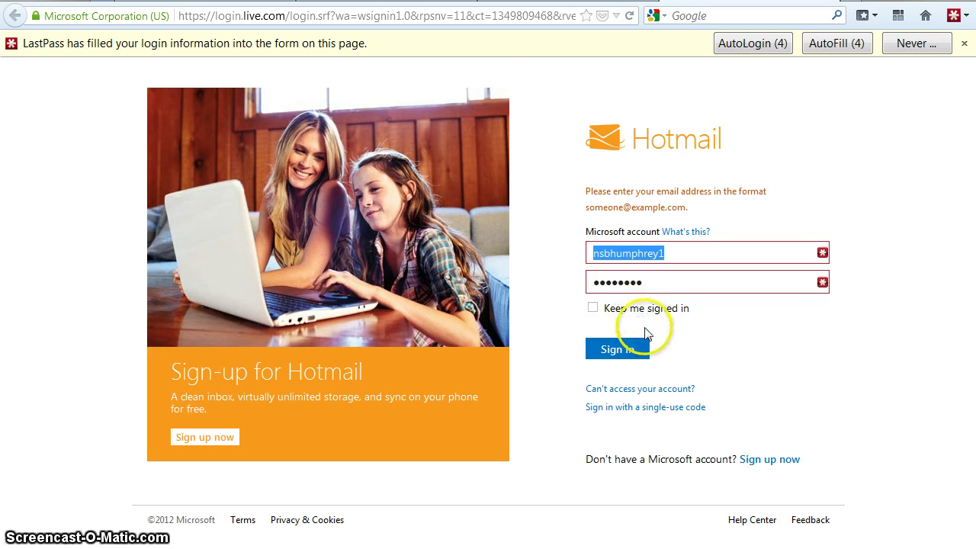
click(683, 256)
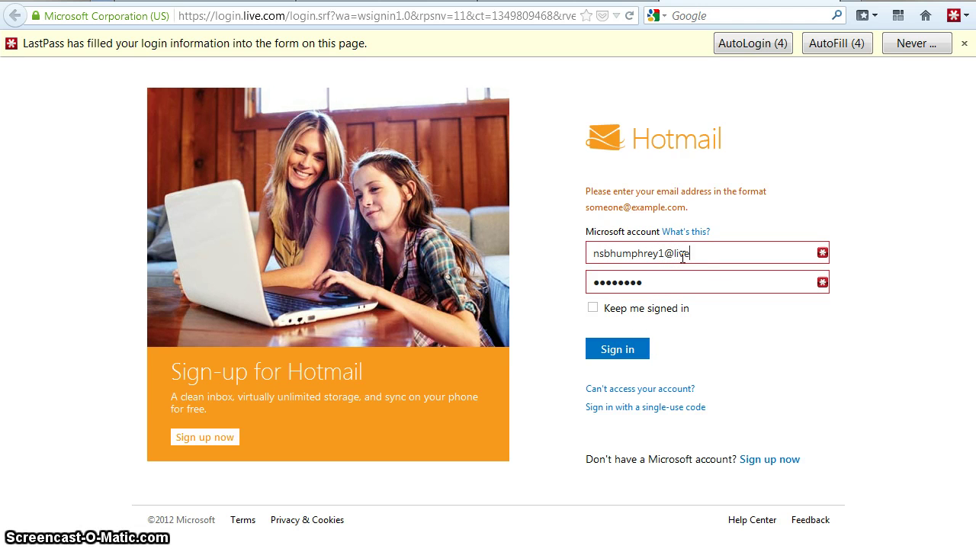
drag(648, 281, 532, 275)
text(••)
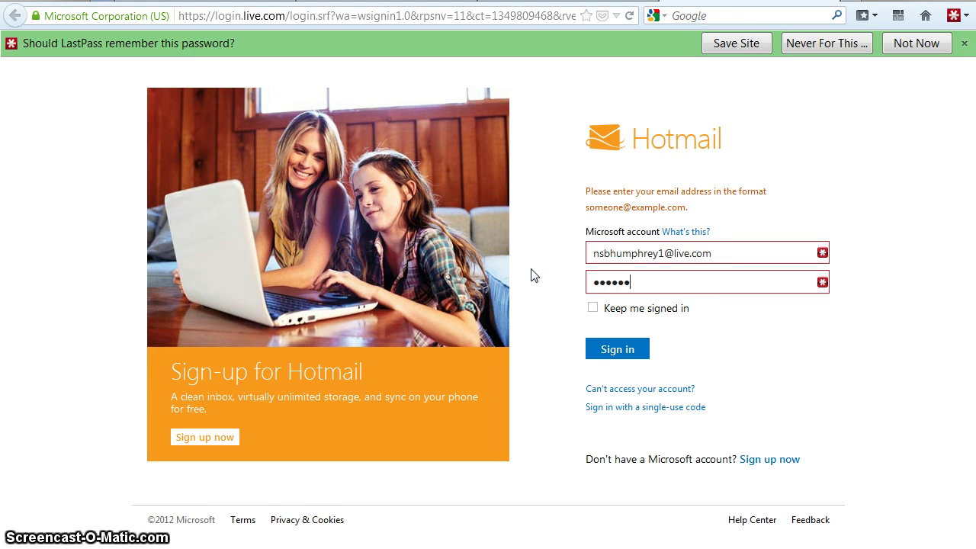
click(624, 349)
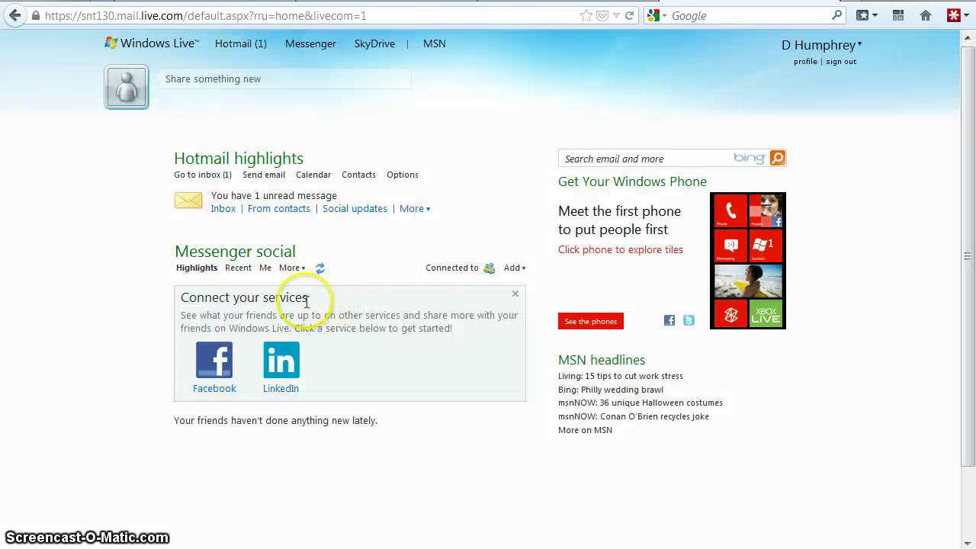
Go to SkyDrive, decline saving the password, and open the Public folder
mouse_move(349, 79)
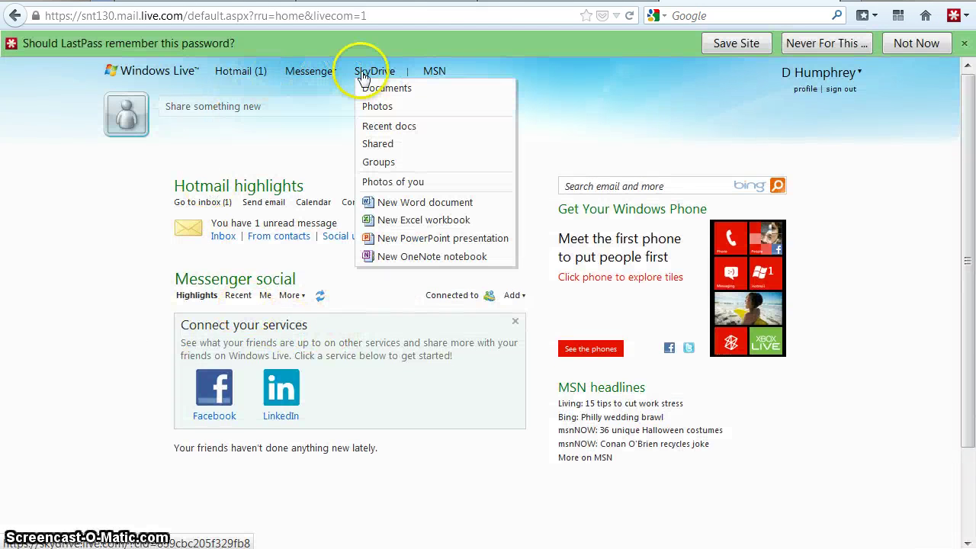
click(371, 74)
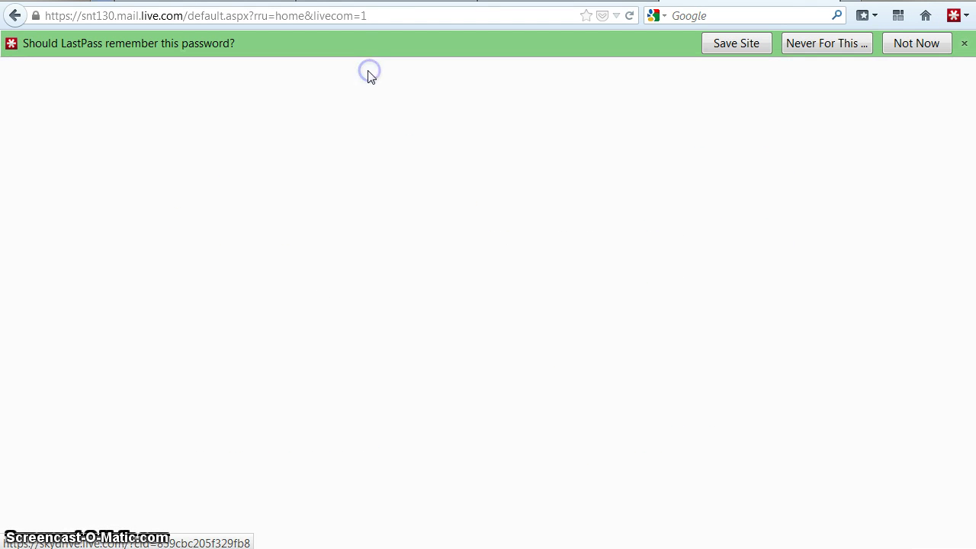
click(927, 46)
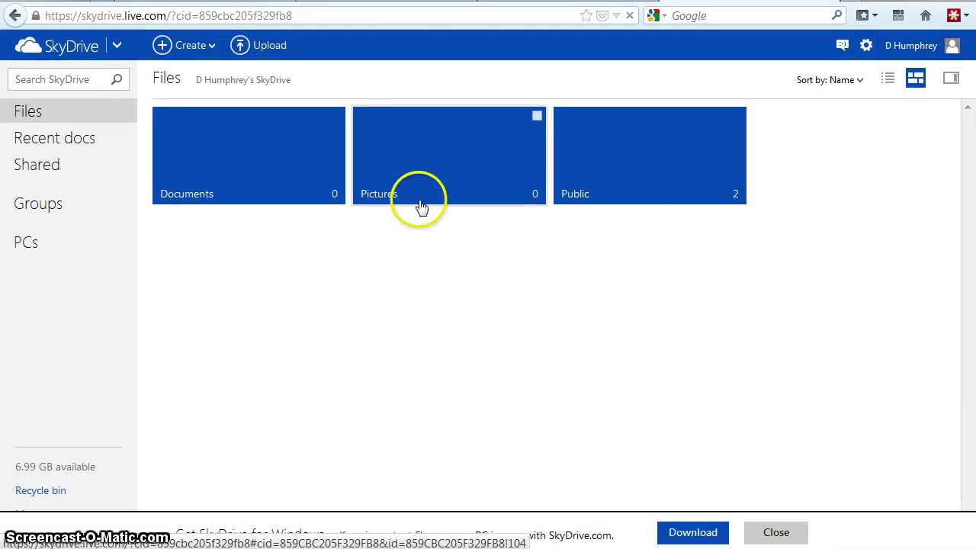
click(689, 143)
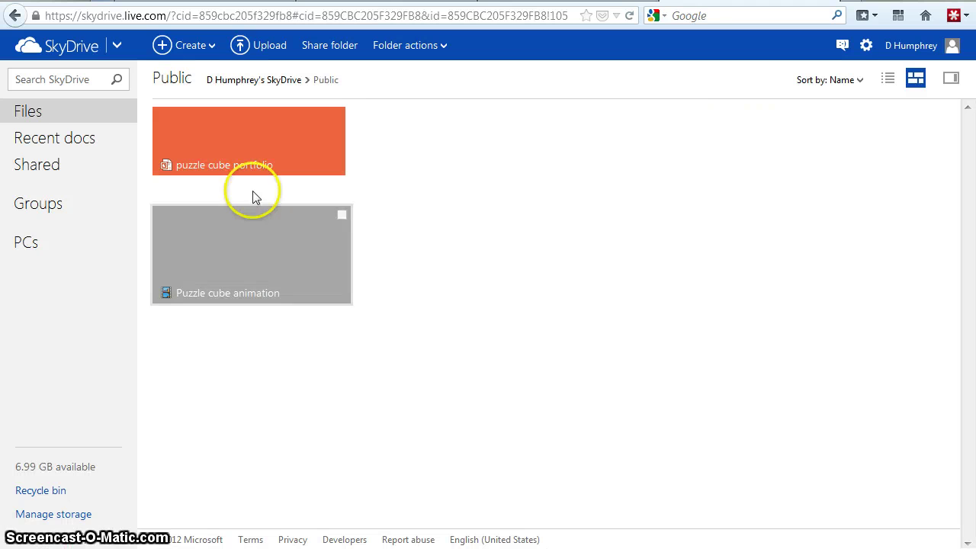
Open the puzzle cube portfolio file in PowerPoint Web App
click(336, 117)
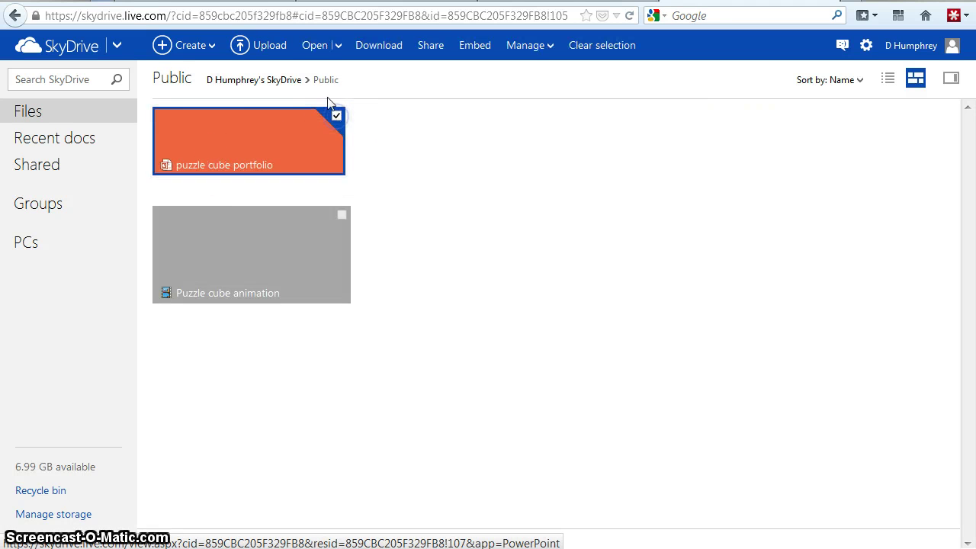
click(340, 50)
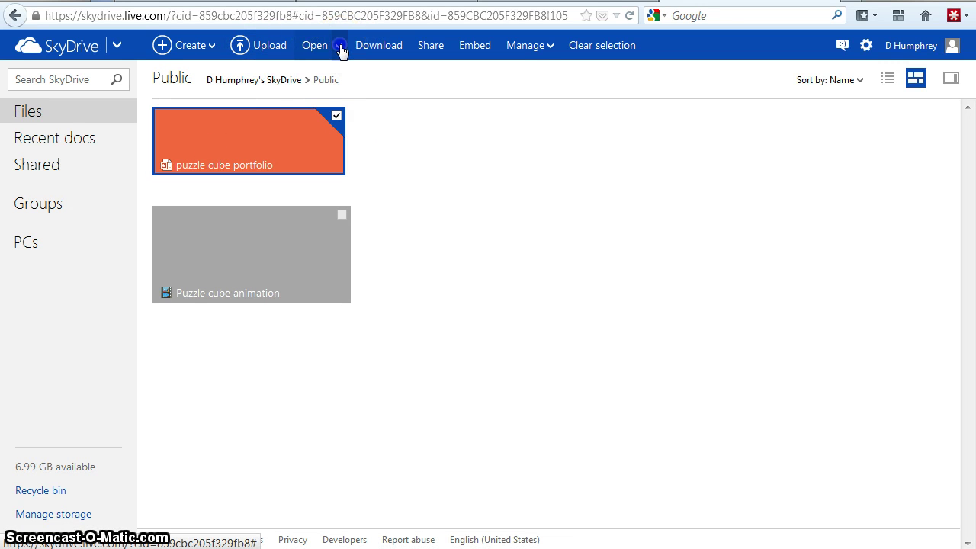
click(348, 78)
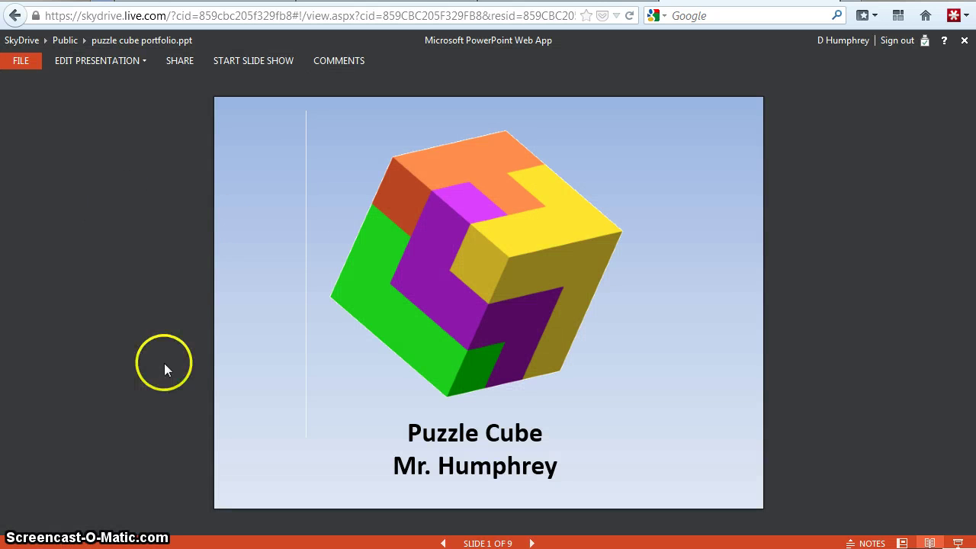
Advance six slides, past the Blue and Purple slides, to the assembled cube slide
click(531, 542)
click(531, 543)
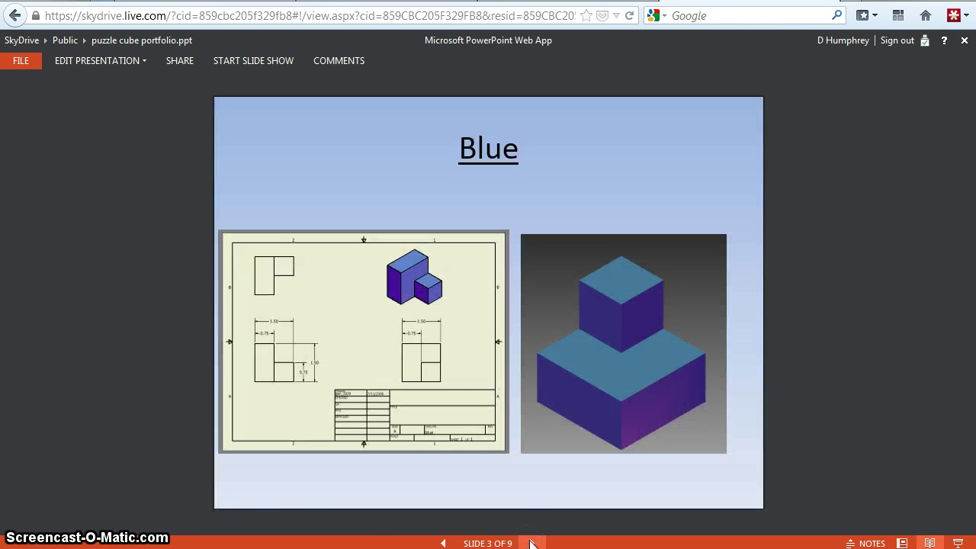
click(531, 543)
click(531, 543)
click(531, 543)
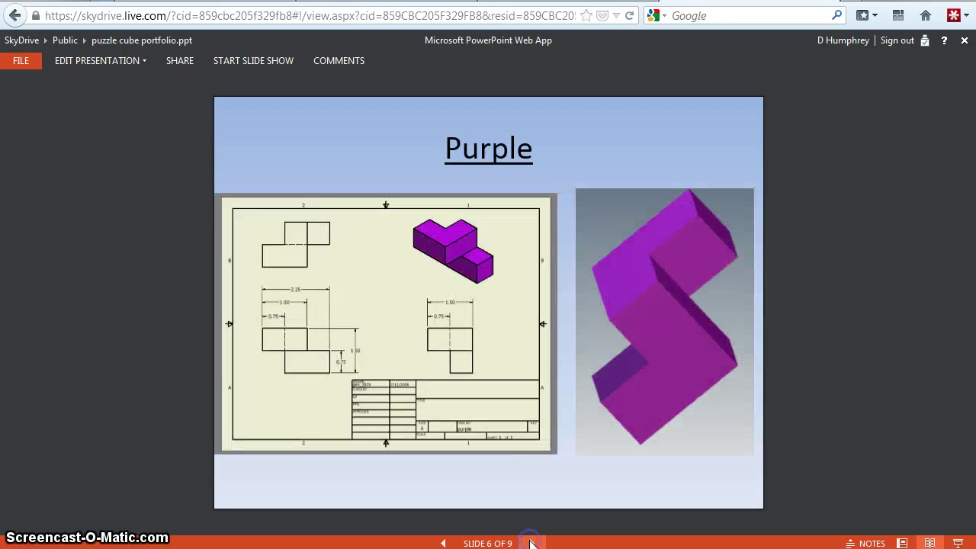
click(530, 543)
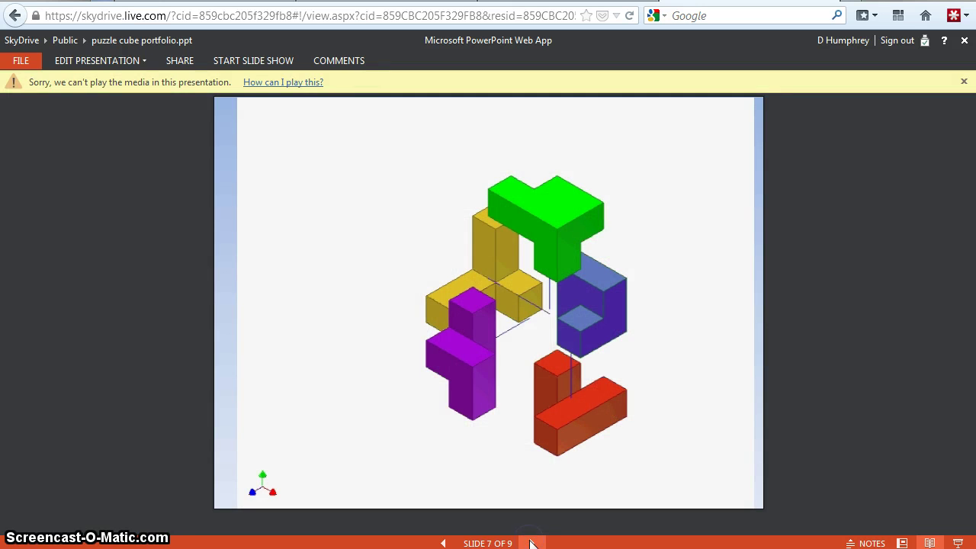
Step back five slides to the Puzzle Cube title slide, then return to the Public folder listing
click(444, 543)
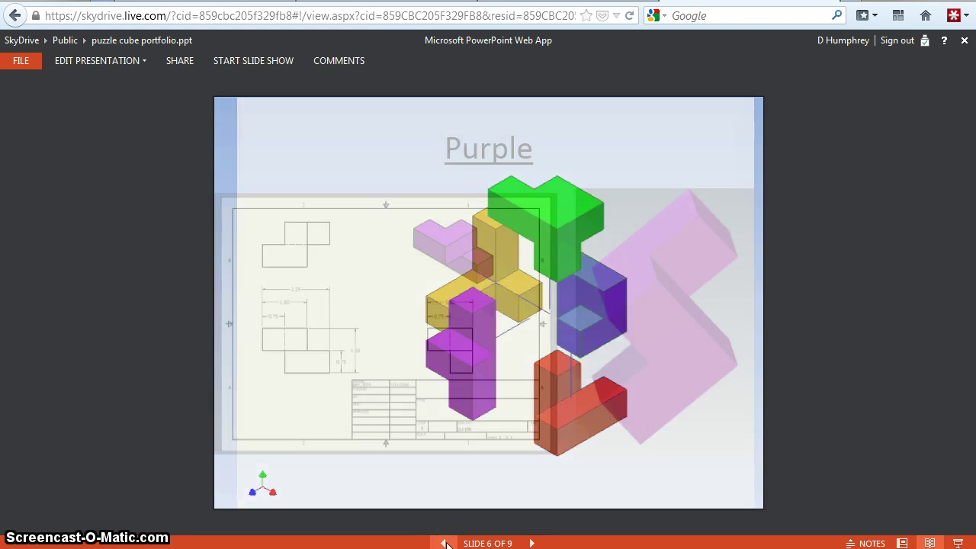
click(444, 543)
click(444, 543)
click(444, 543)
click(444, 543)
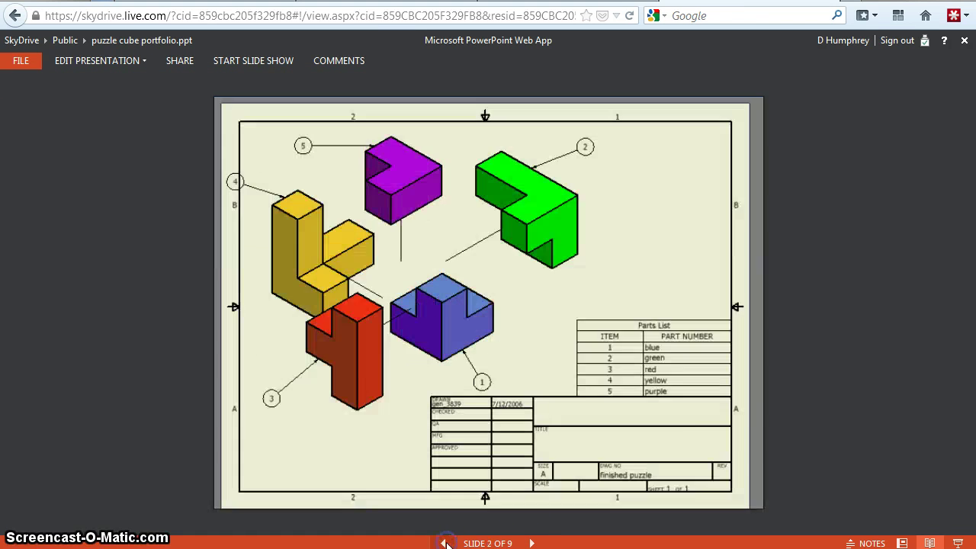
click(444, 543)
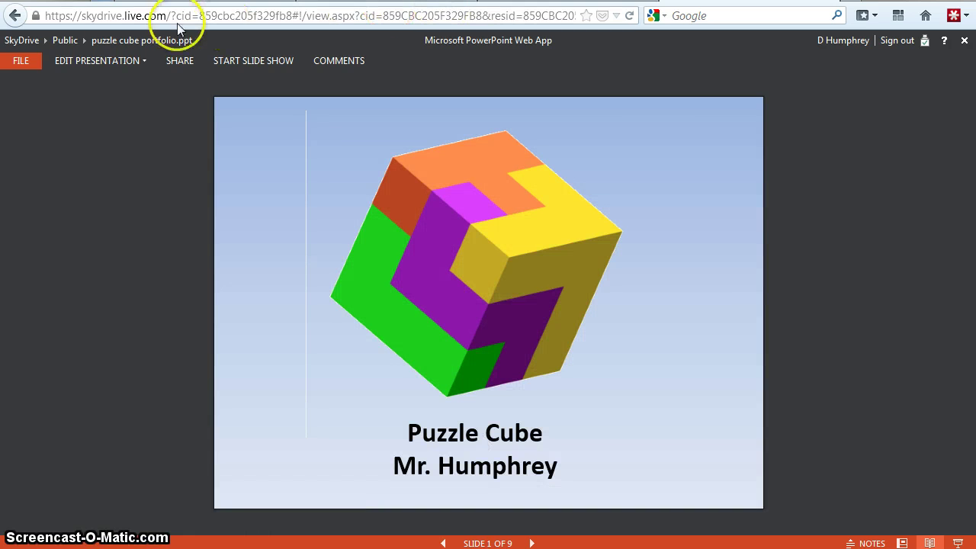
click(16, 16)
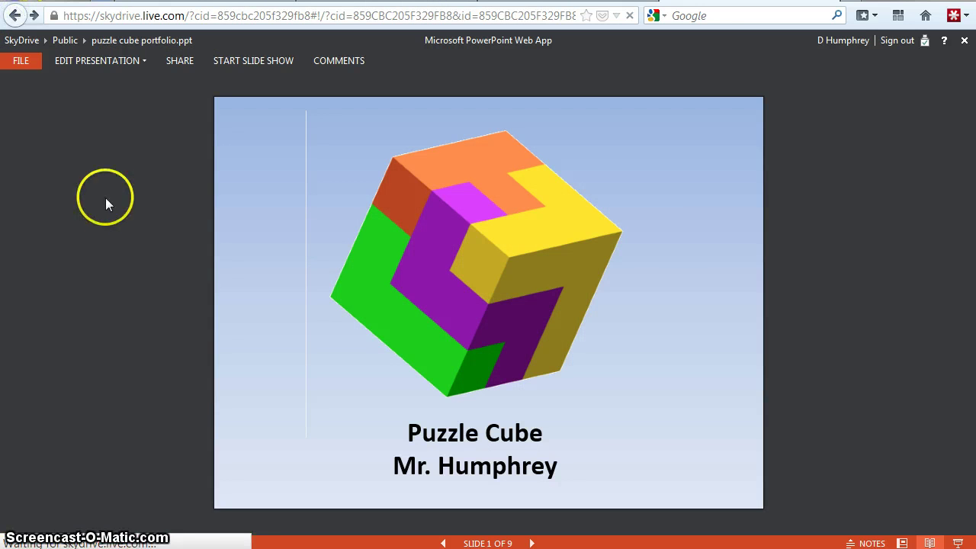